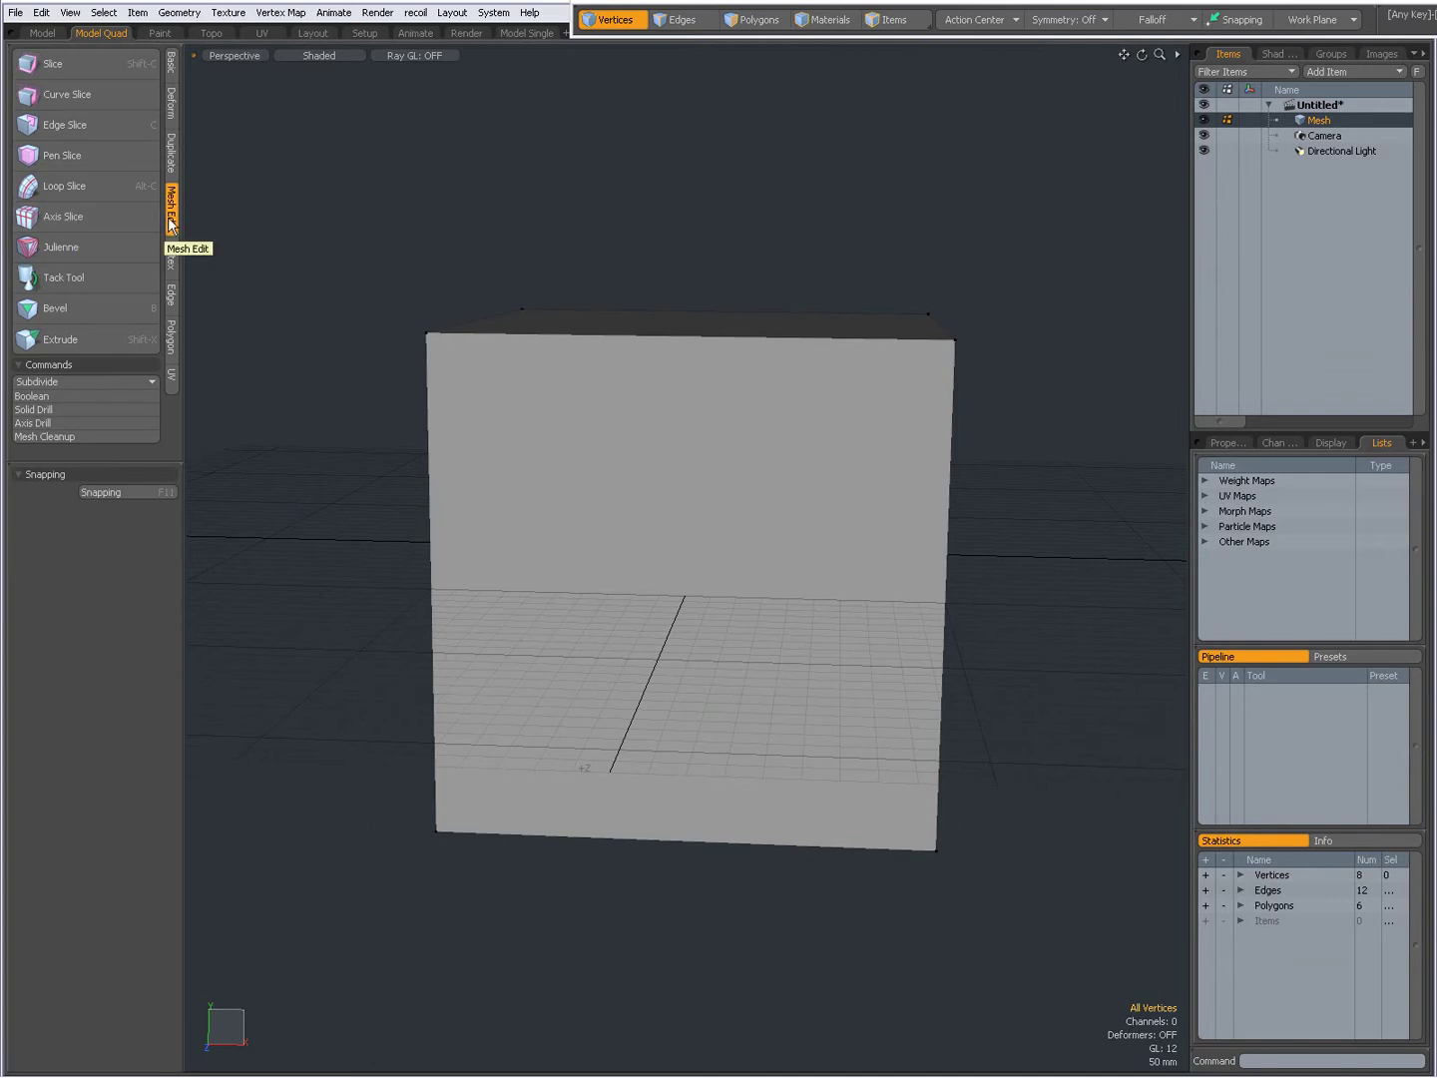
Start Axis Slice and place the slice centre on the cube from a front view
click(59, 213)
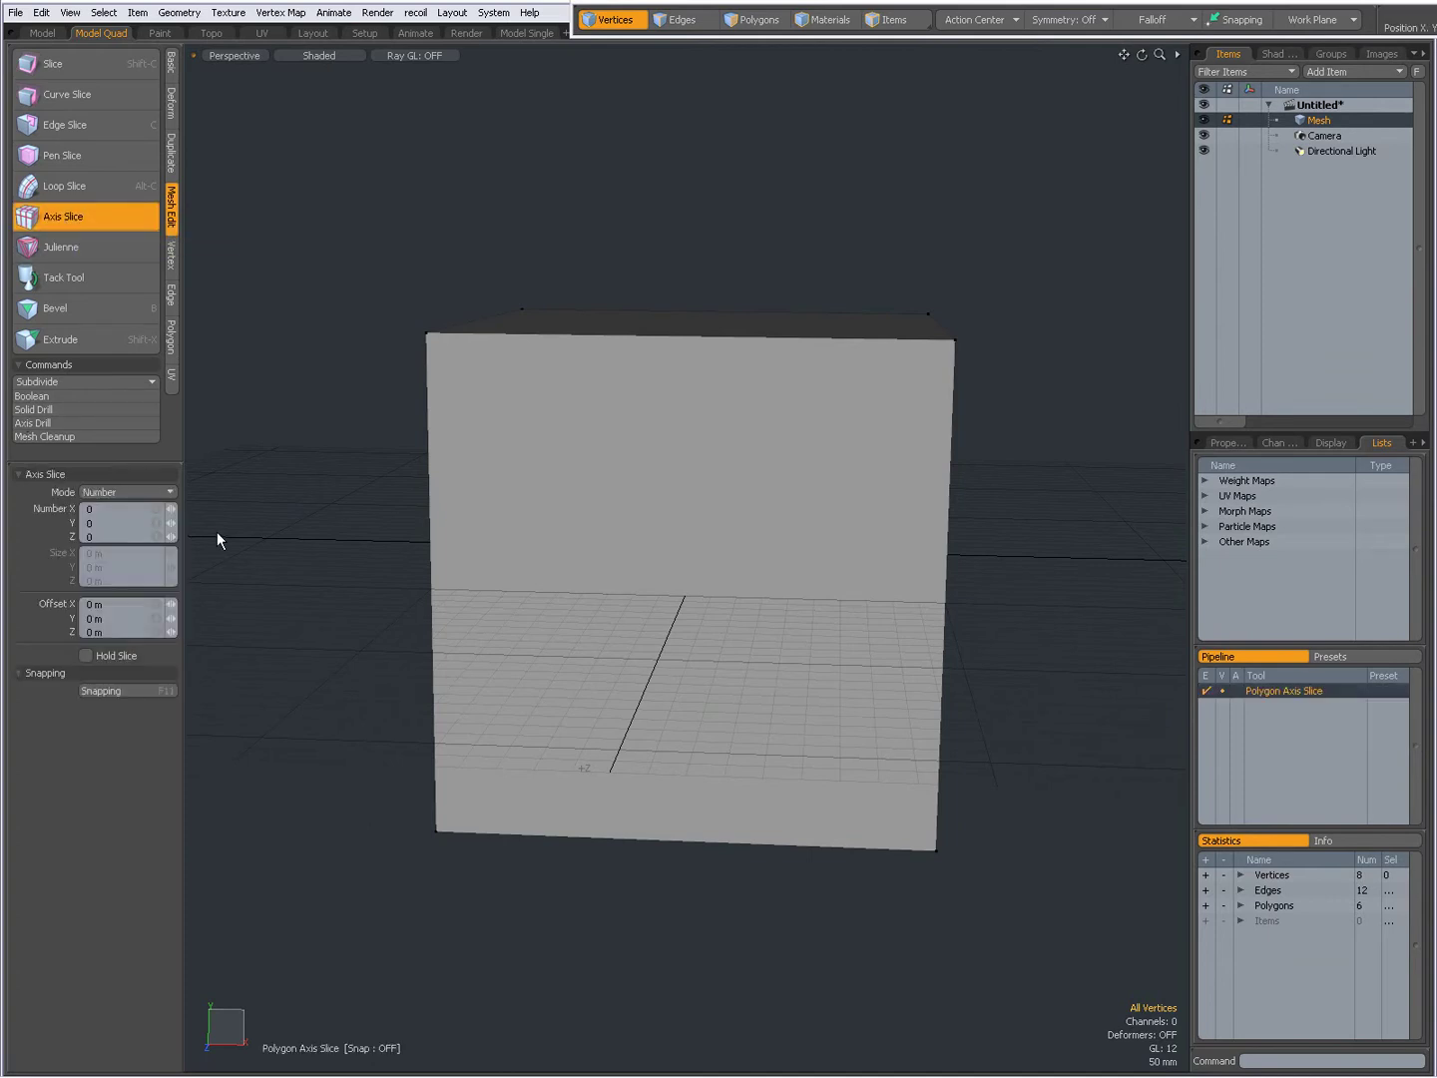
alt+drag(479, 710, 600, 698)
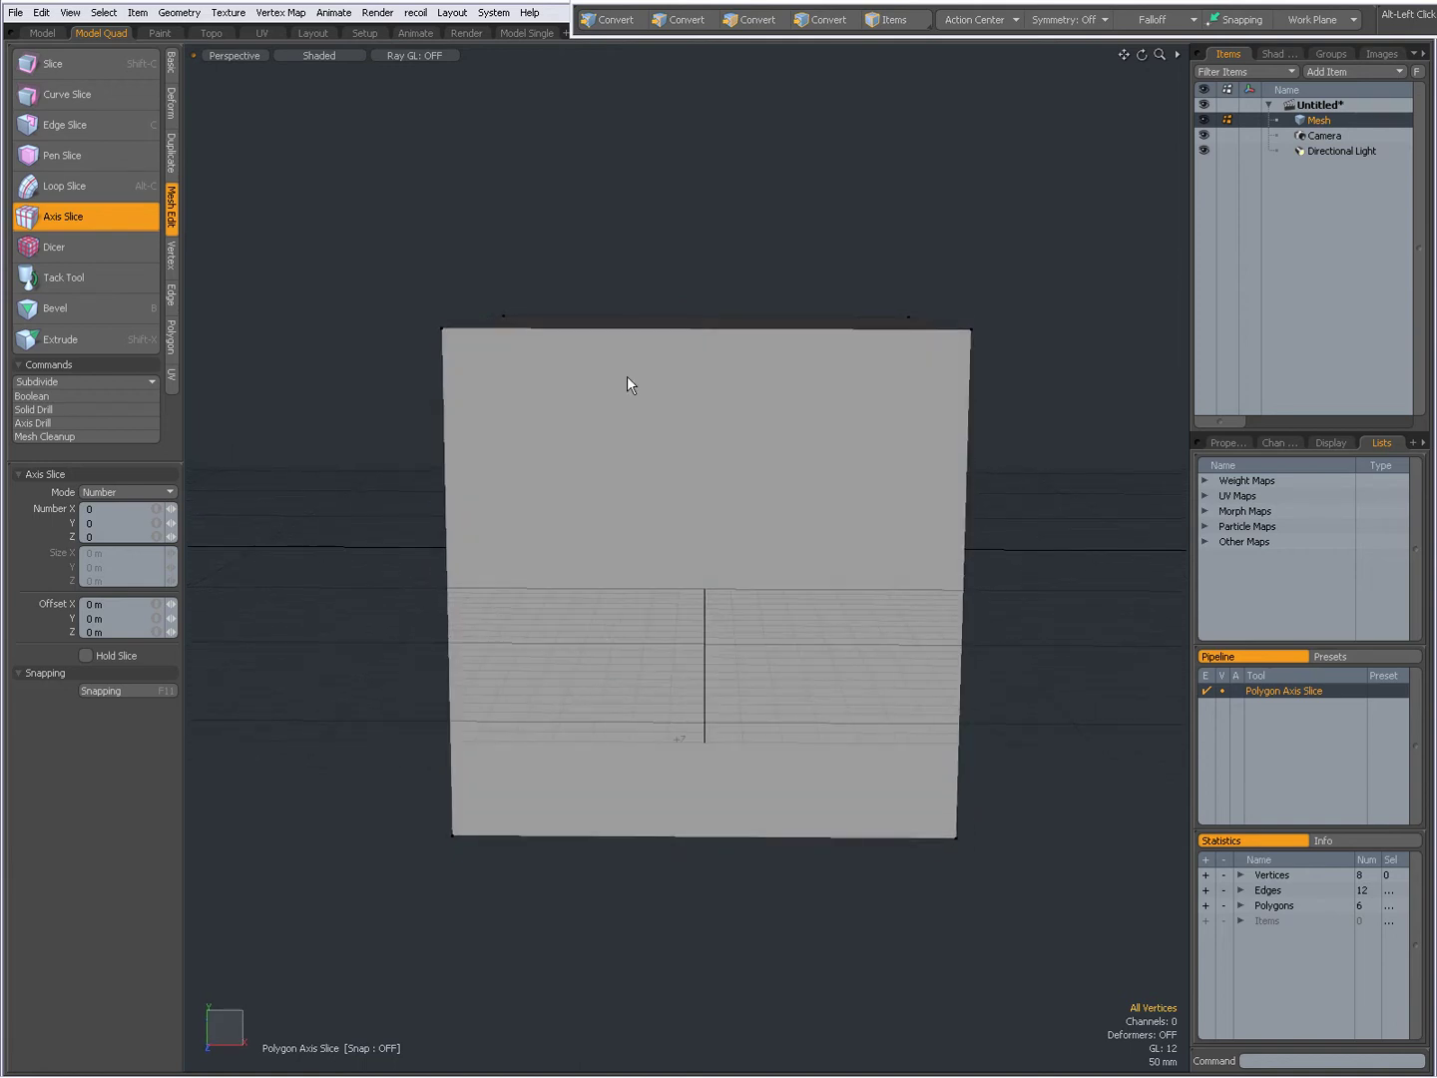
click(616, 218)
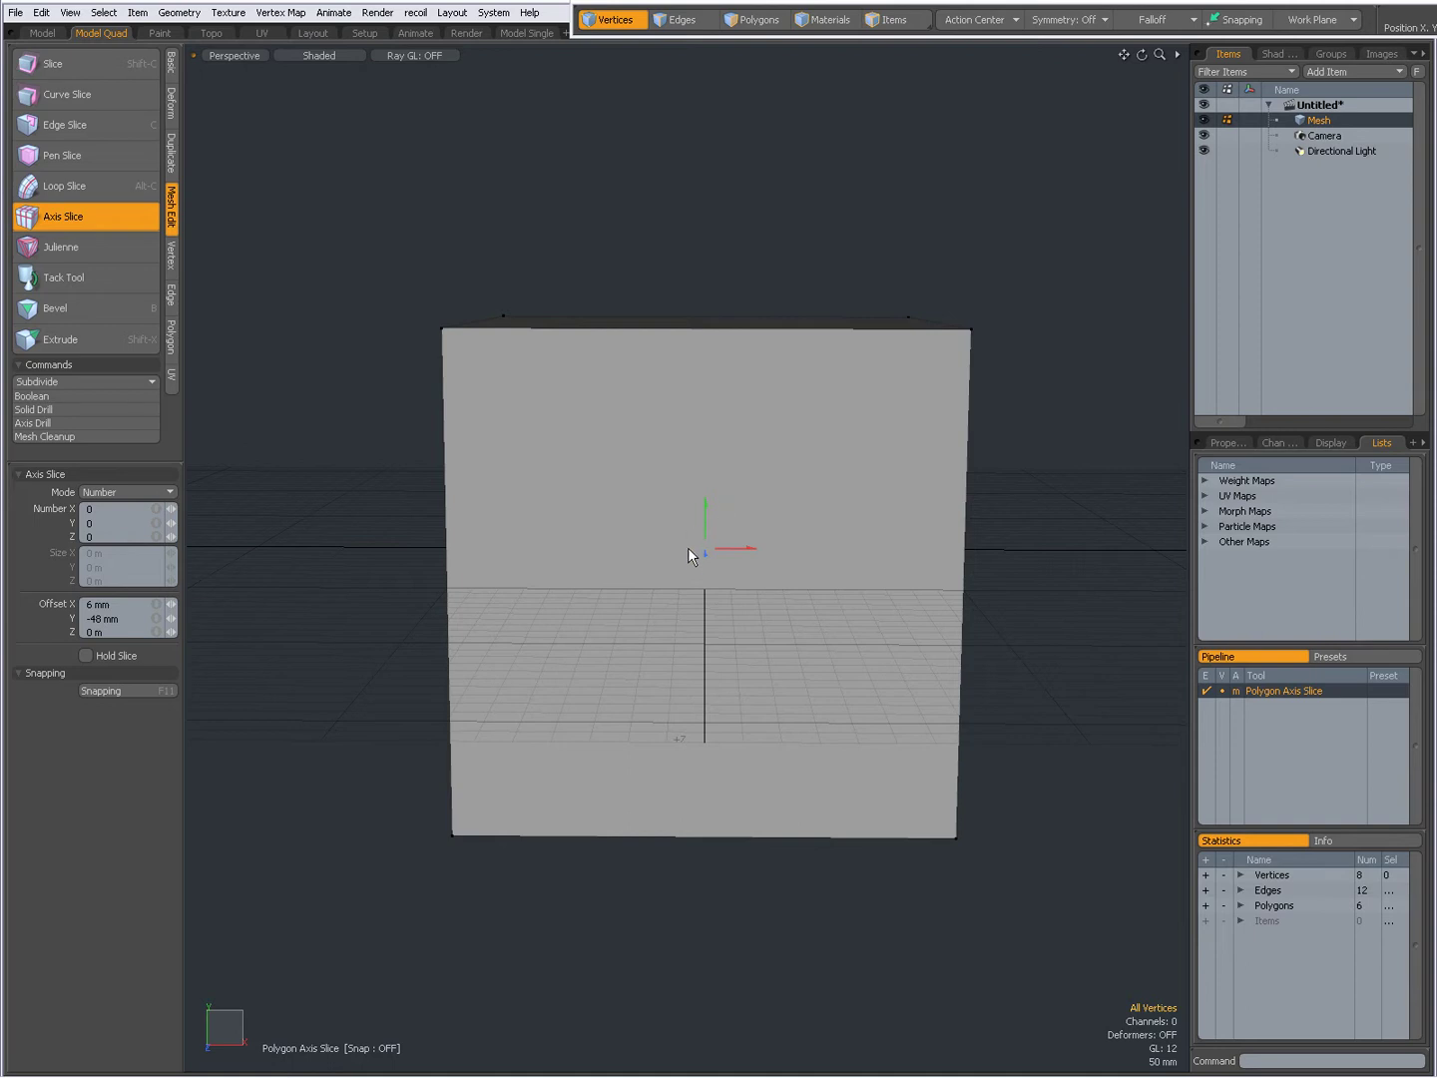
alt+drag(756, 597, 735, 614)
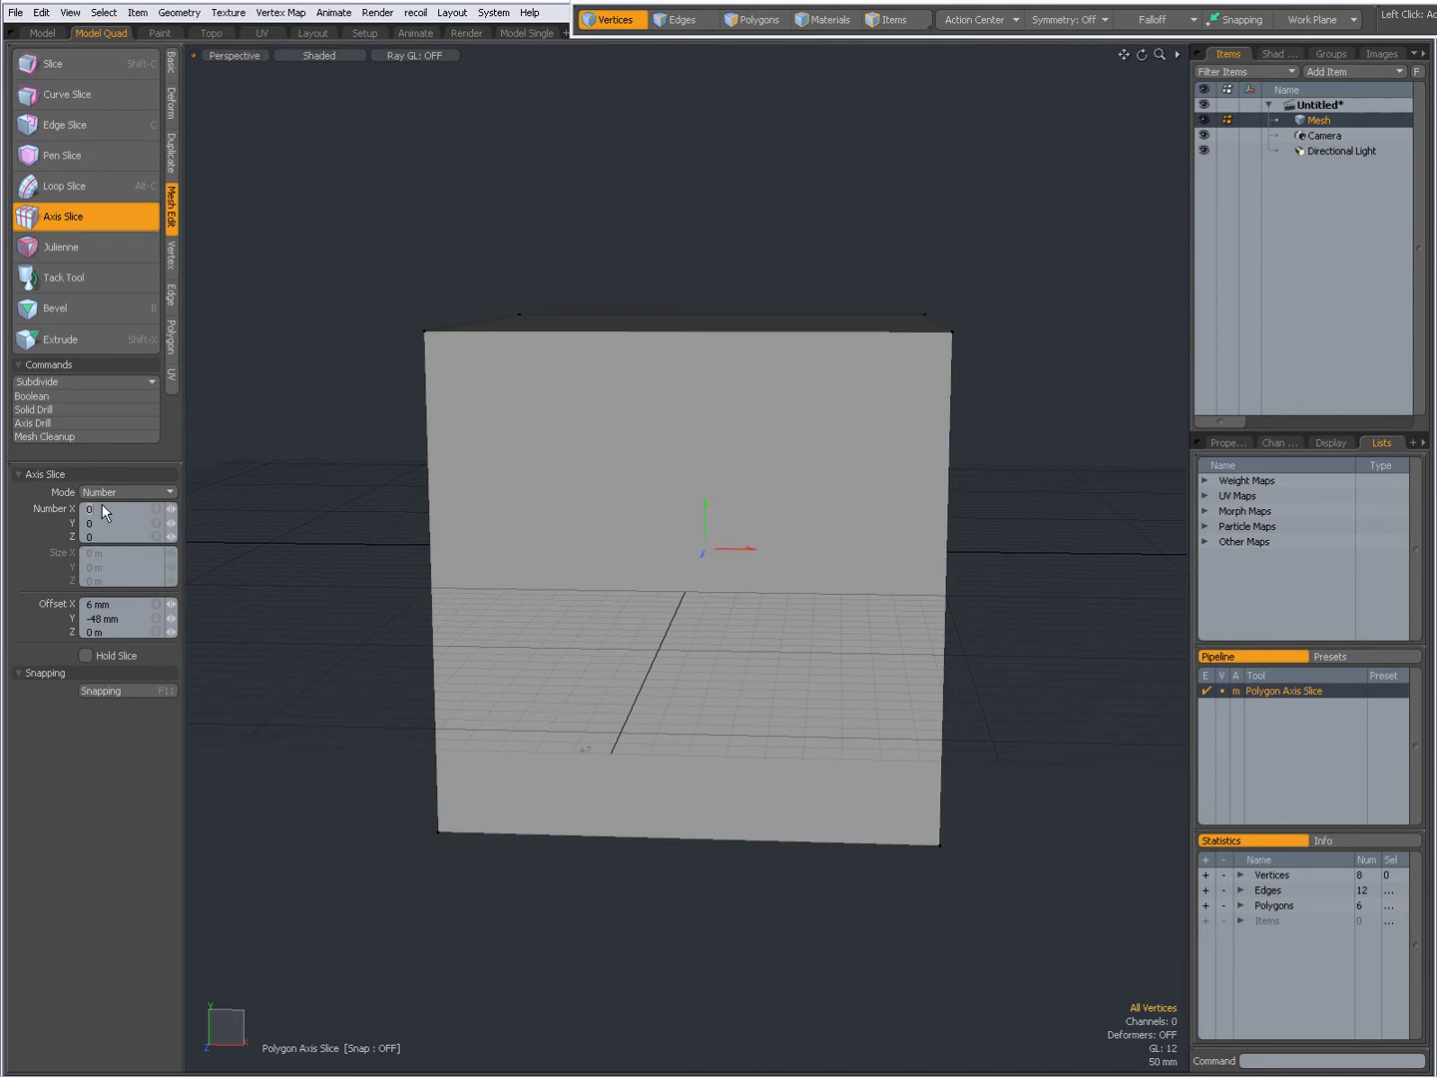
Set slice counts to 2 on X, 3 on Y and 5 on Z, then shift the slice offset
key(Return)
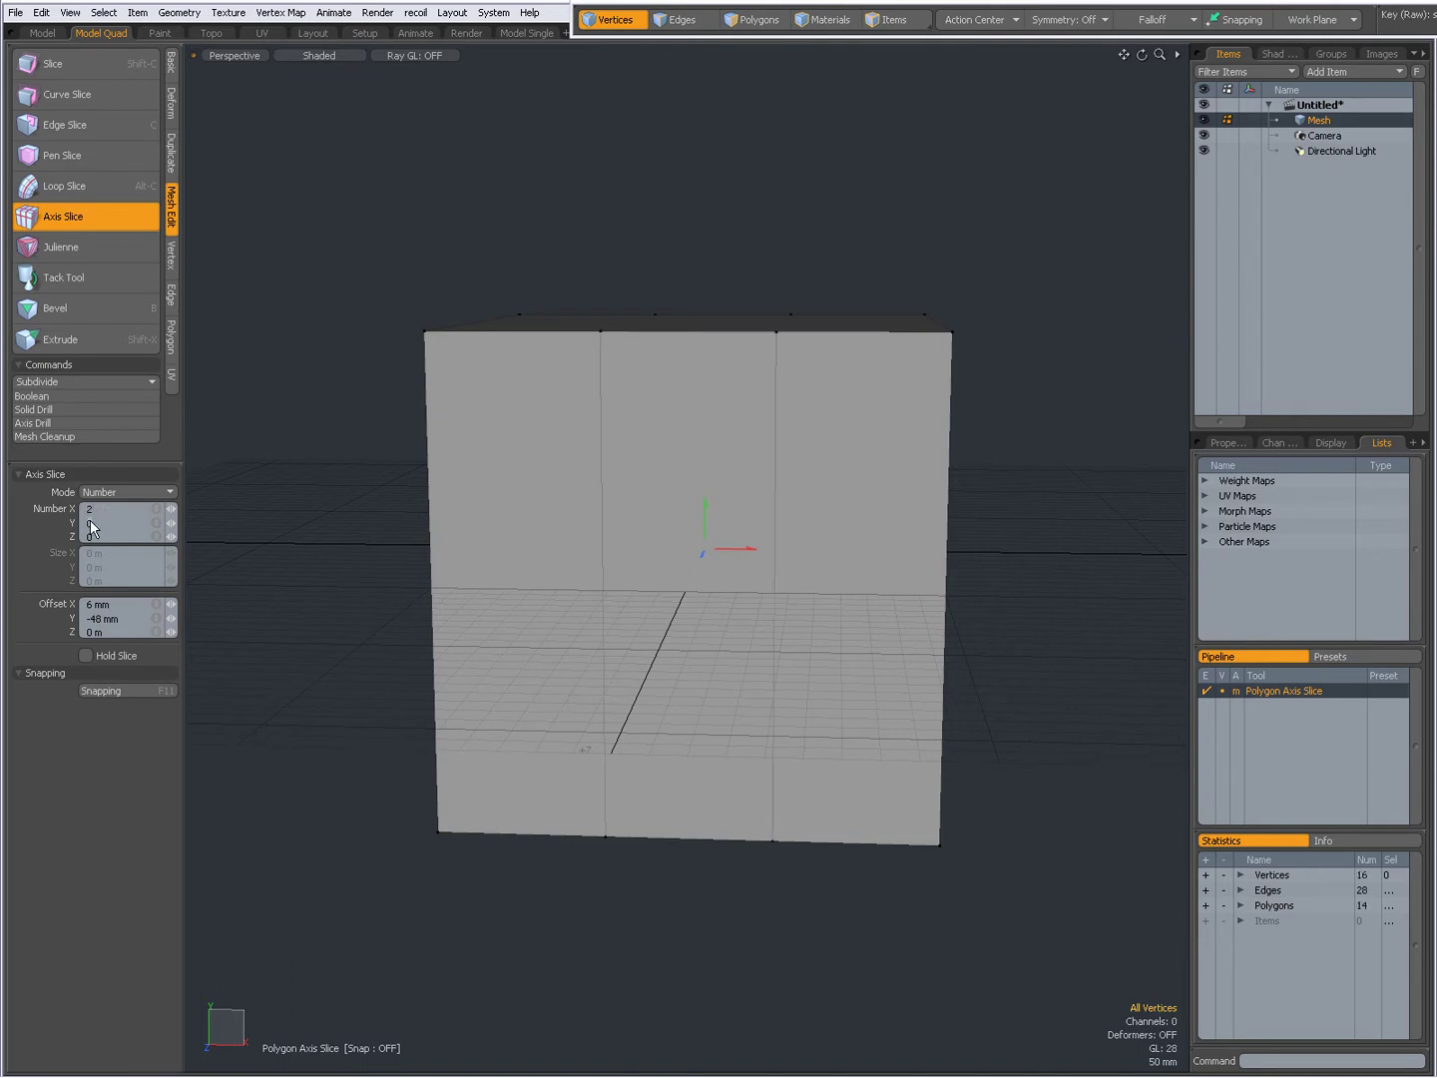
click(91, 522)
text(3)
key(Return)
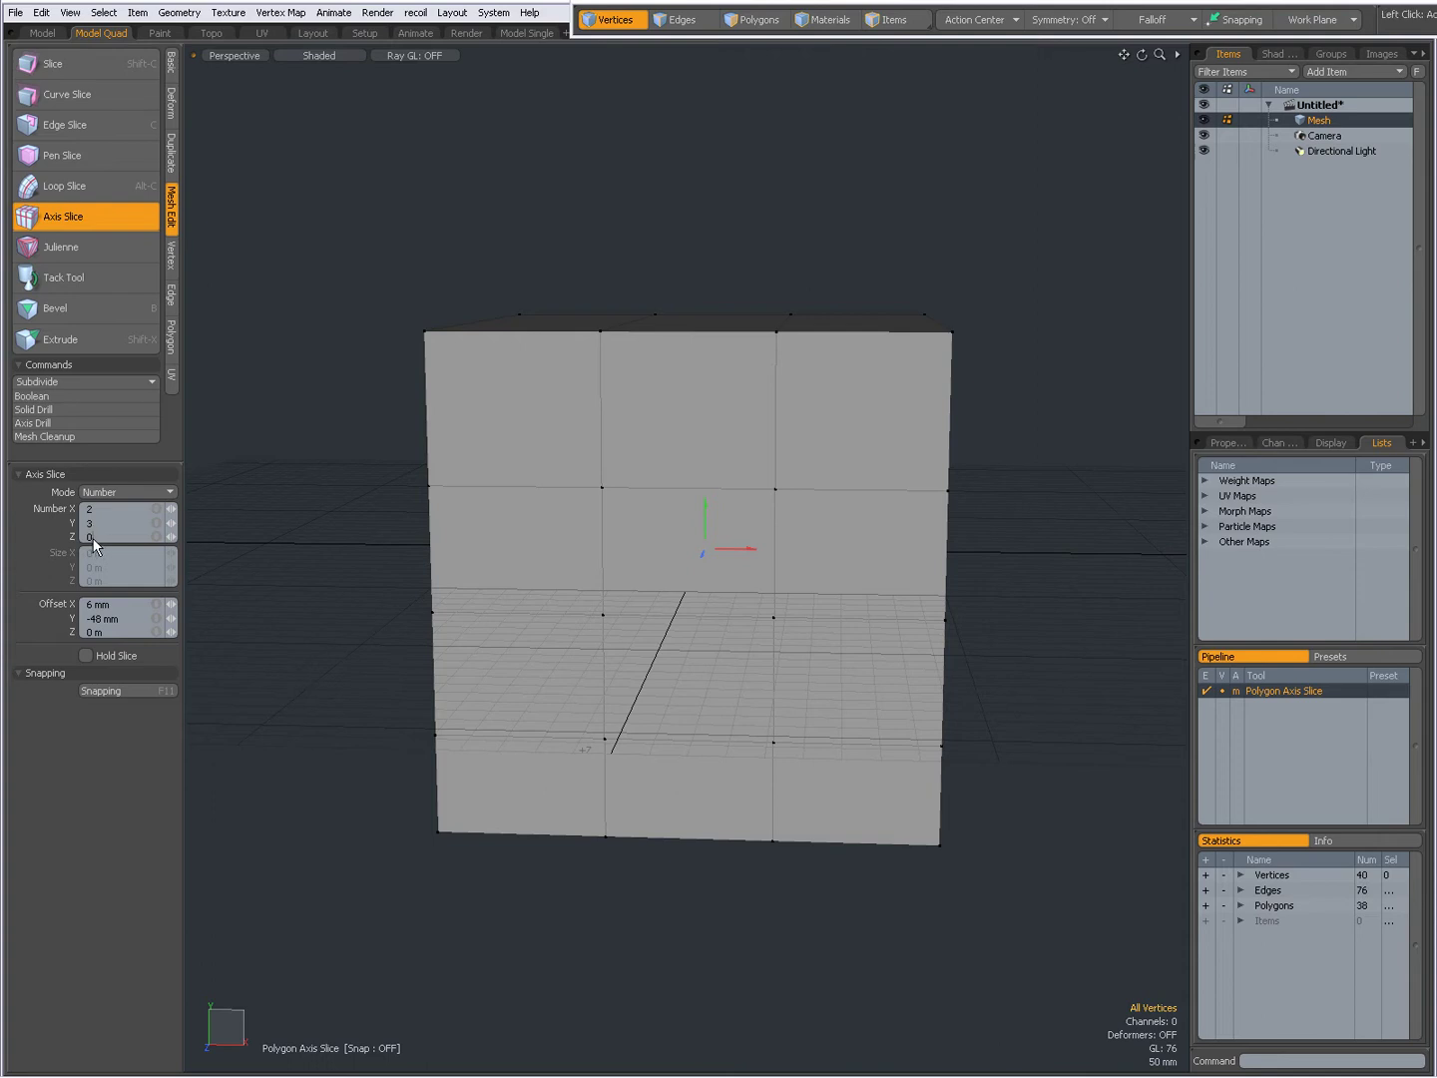
click(93, 537)
text(5)
key(Return)
alt+drag(799, 600, 636, 639)
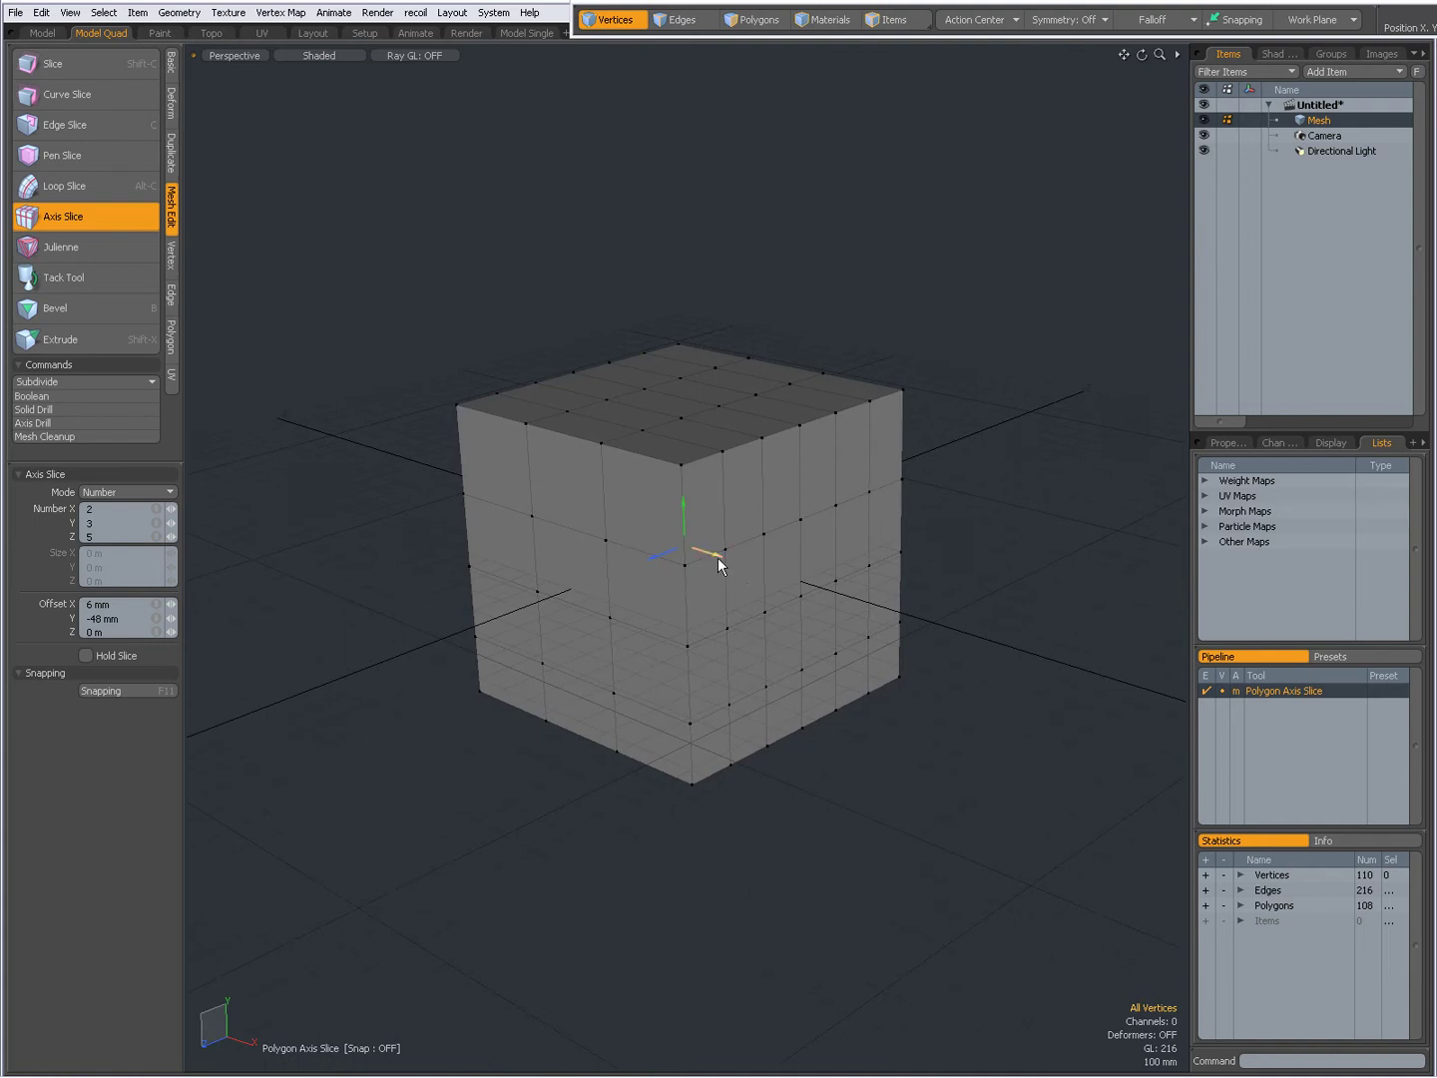
drag(716, 556, 682, 518)
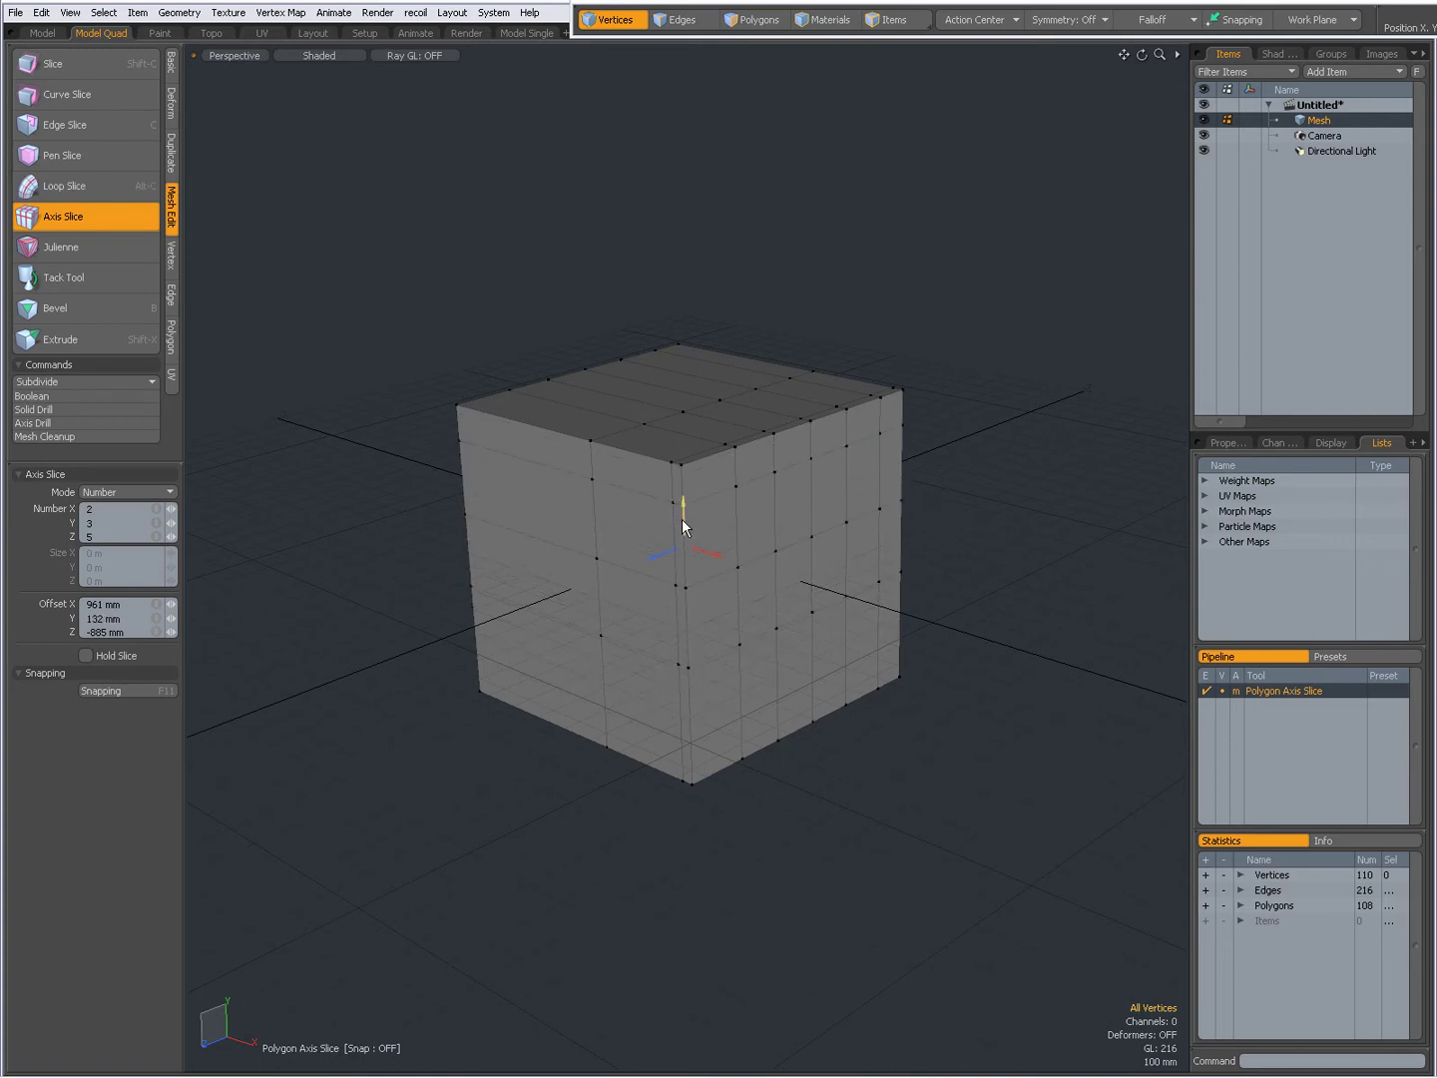
click(85, 656)
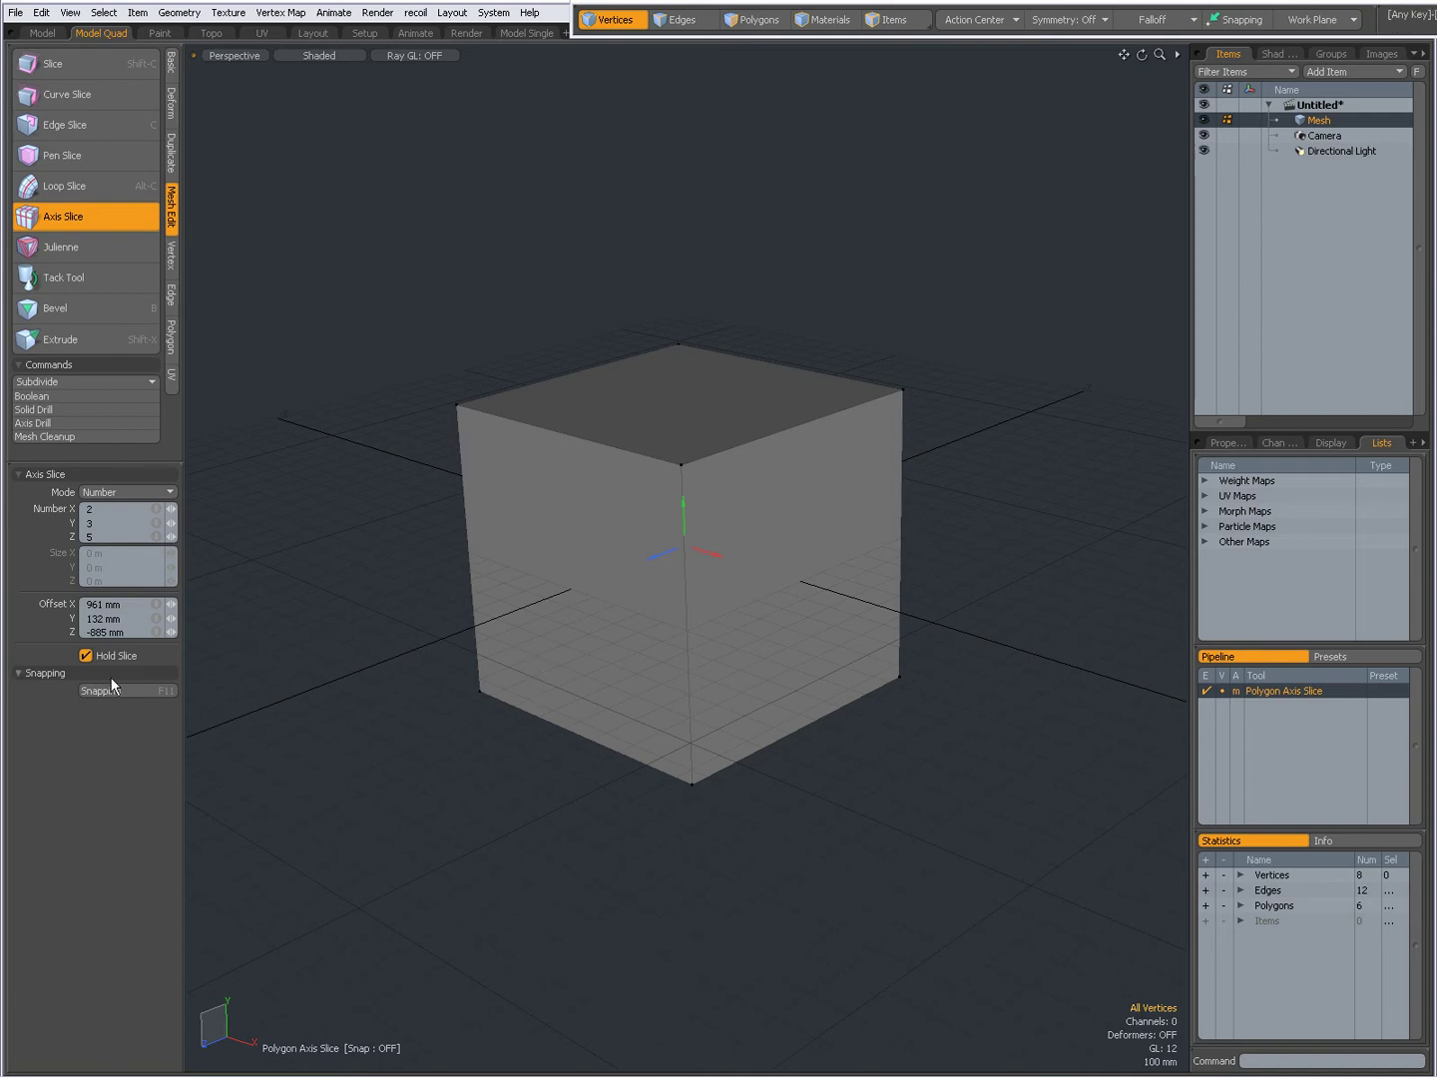
click(86, 656)
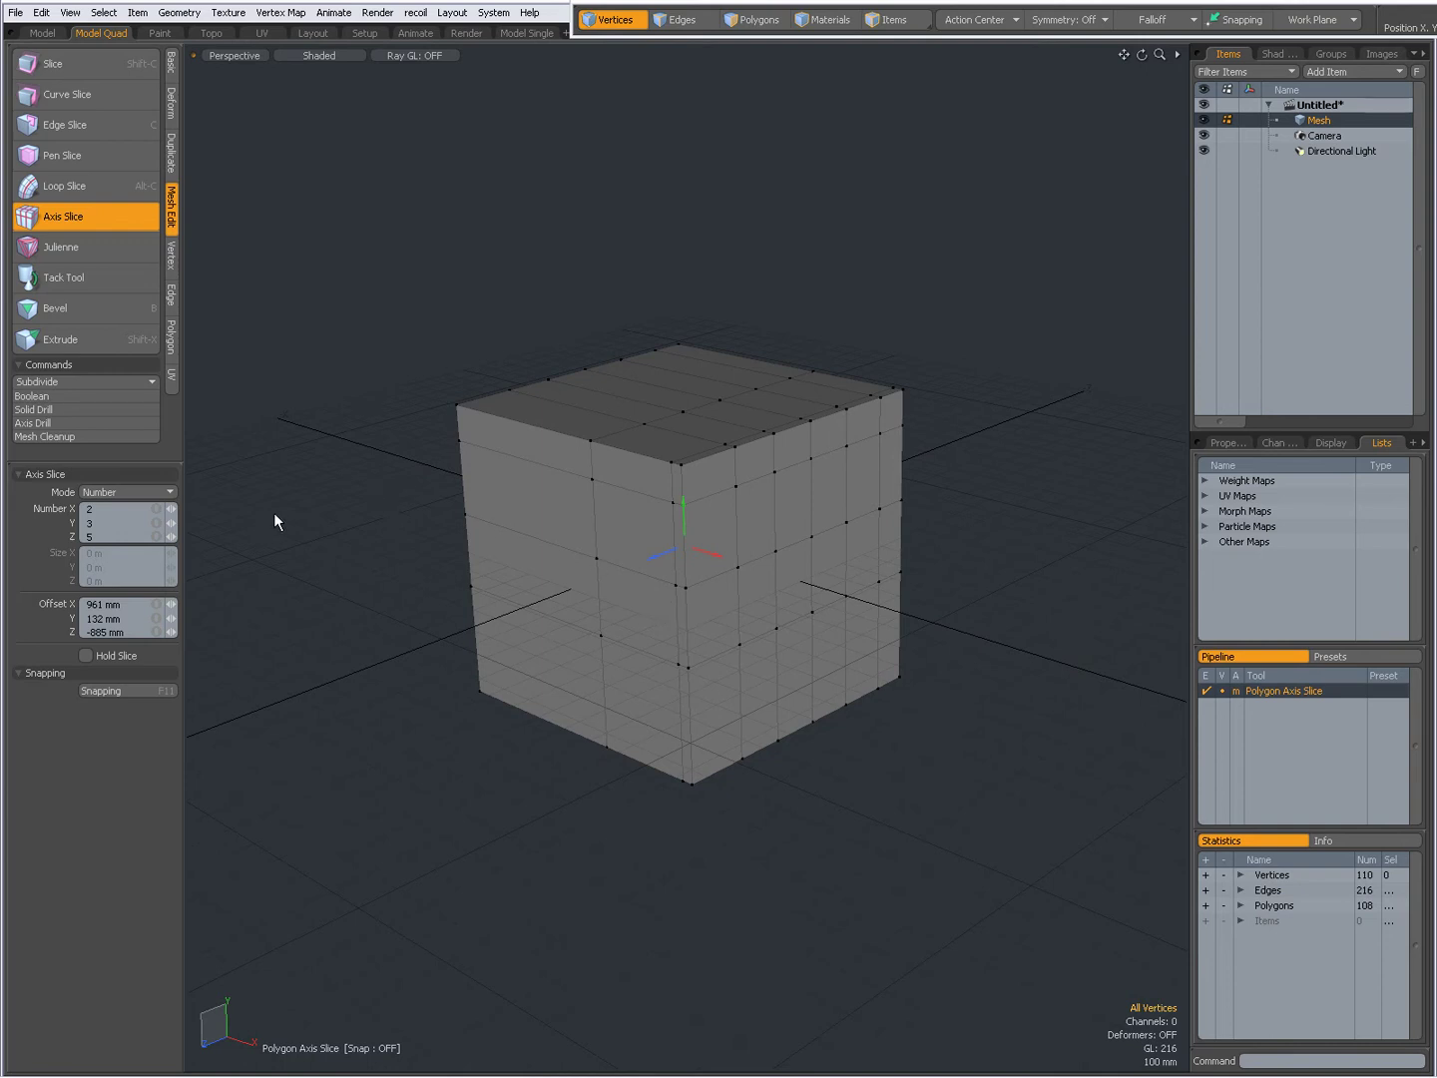
Drop the slicing tool, restart Axis Slice with reset default values, and set Mode to Size
key(space)
key(ctrl+z)
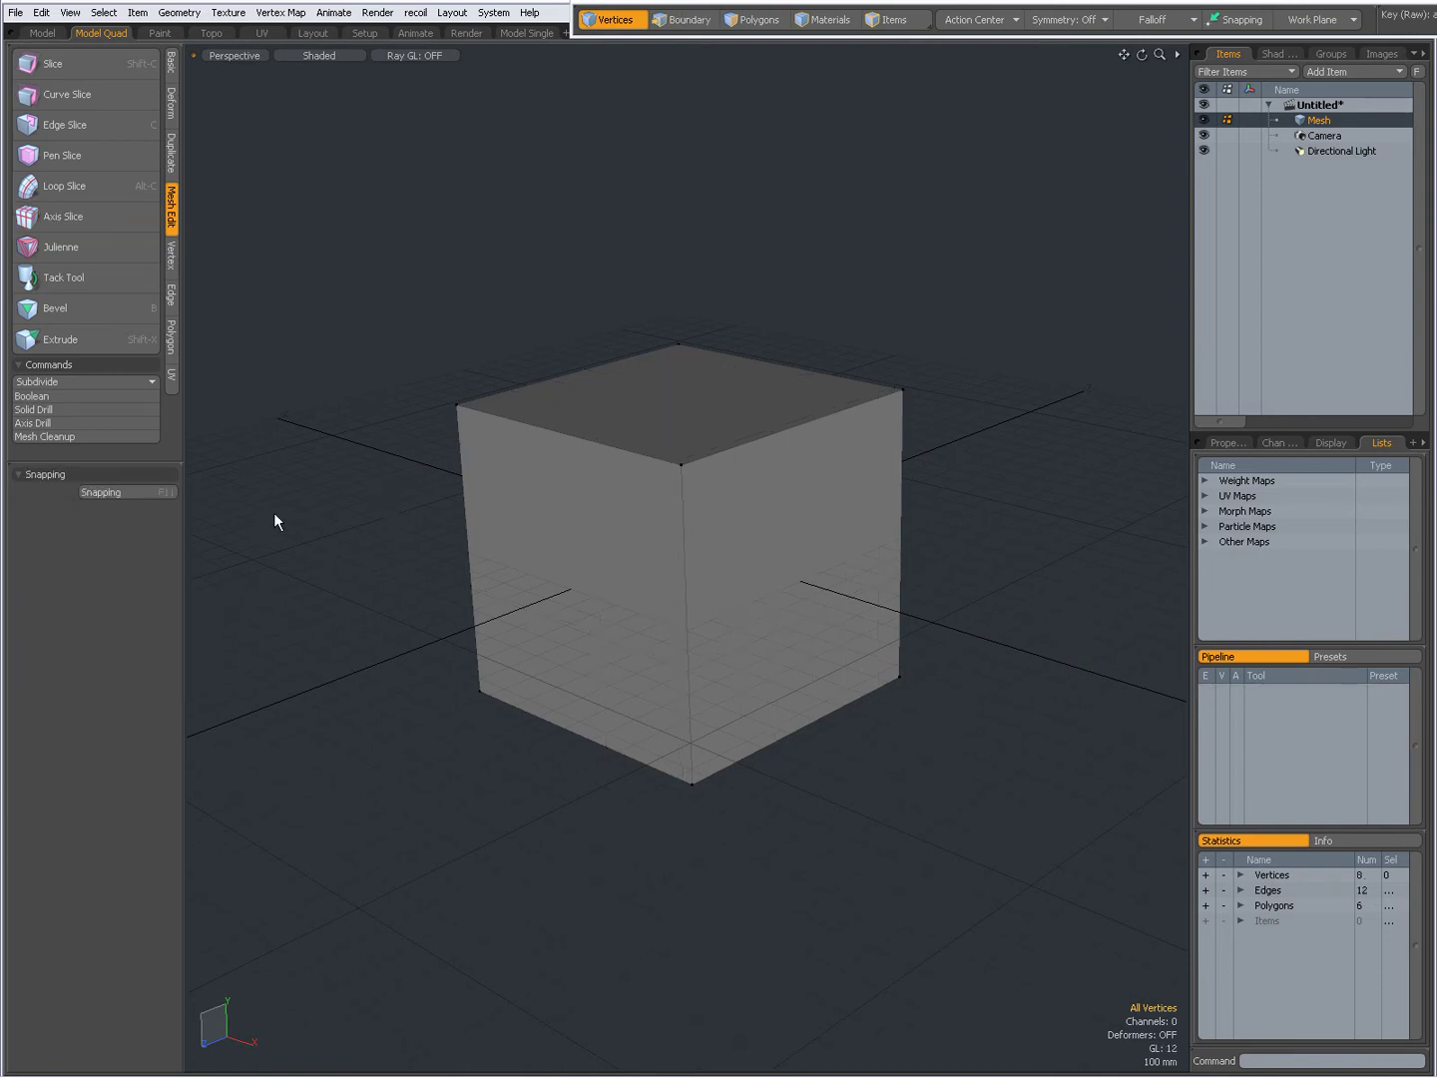
click(76, 216)
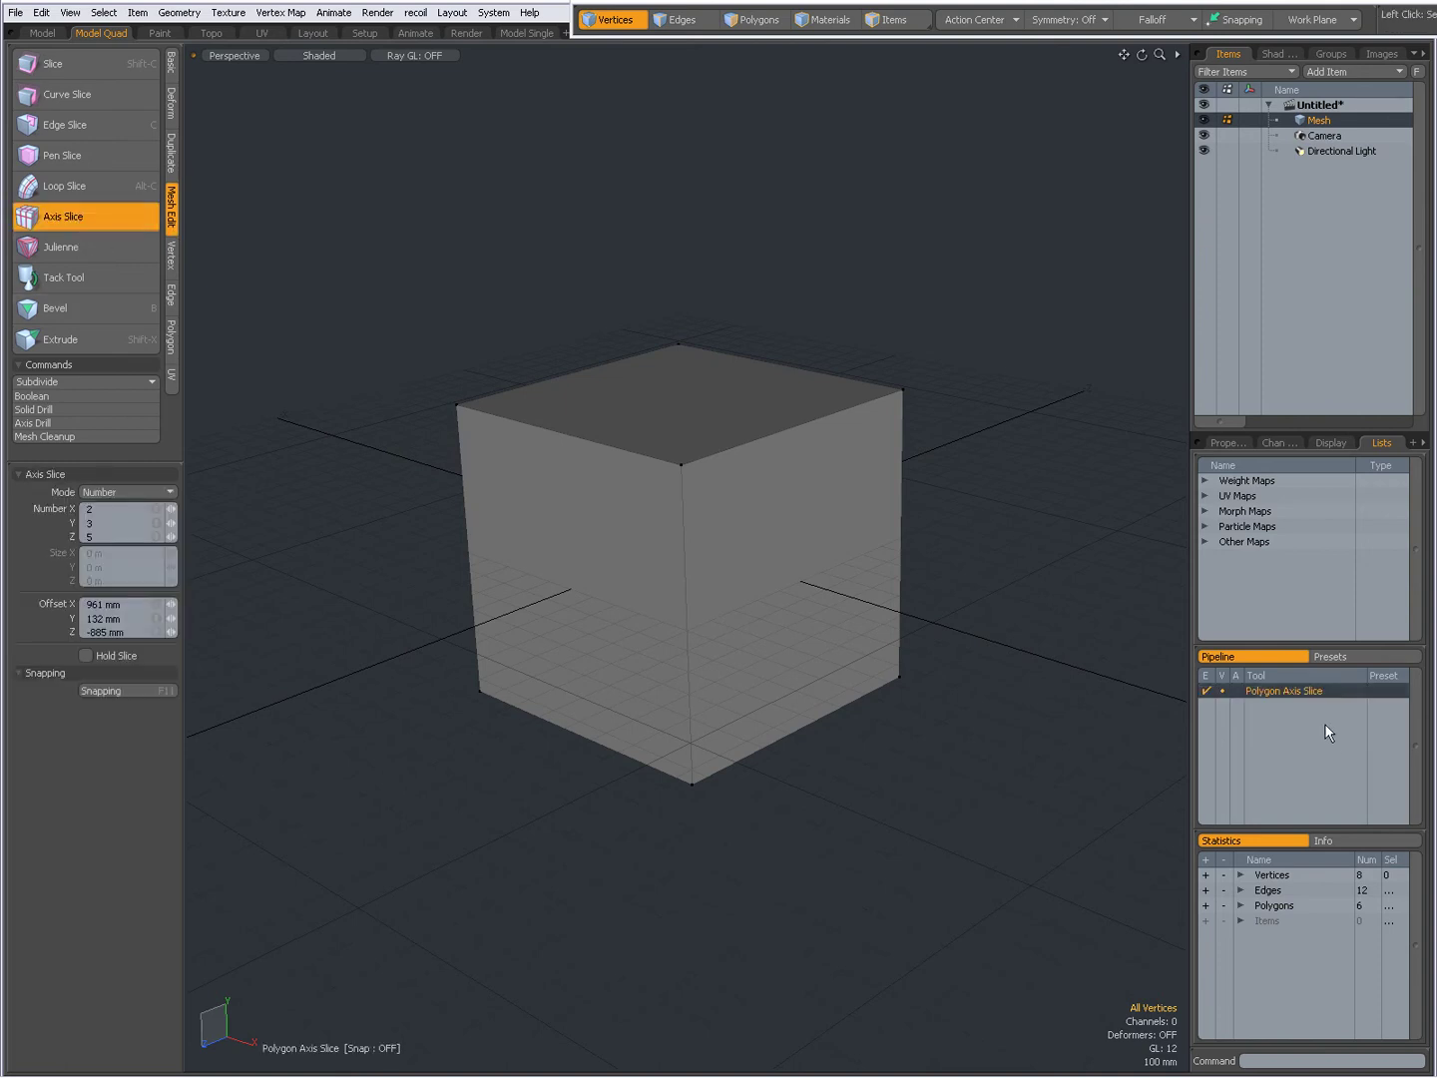
right_click(1273, 688)
click(1258, 705)
click(110, 493)
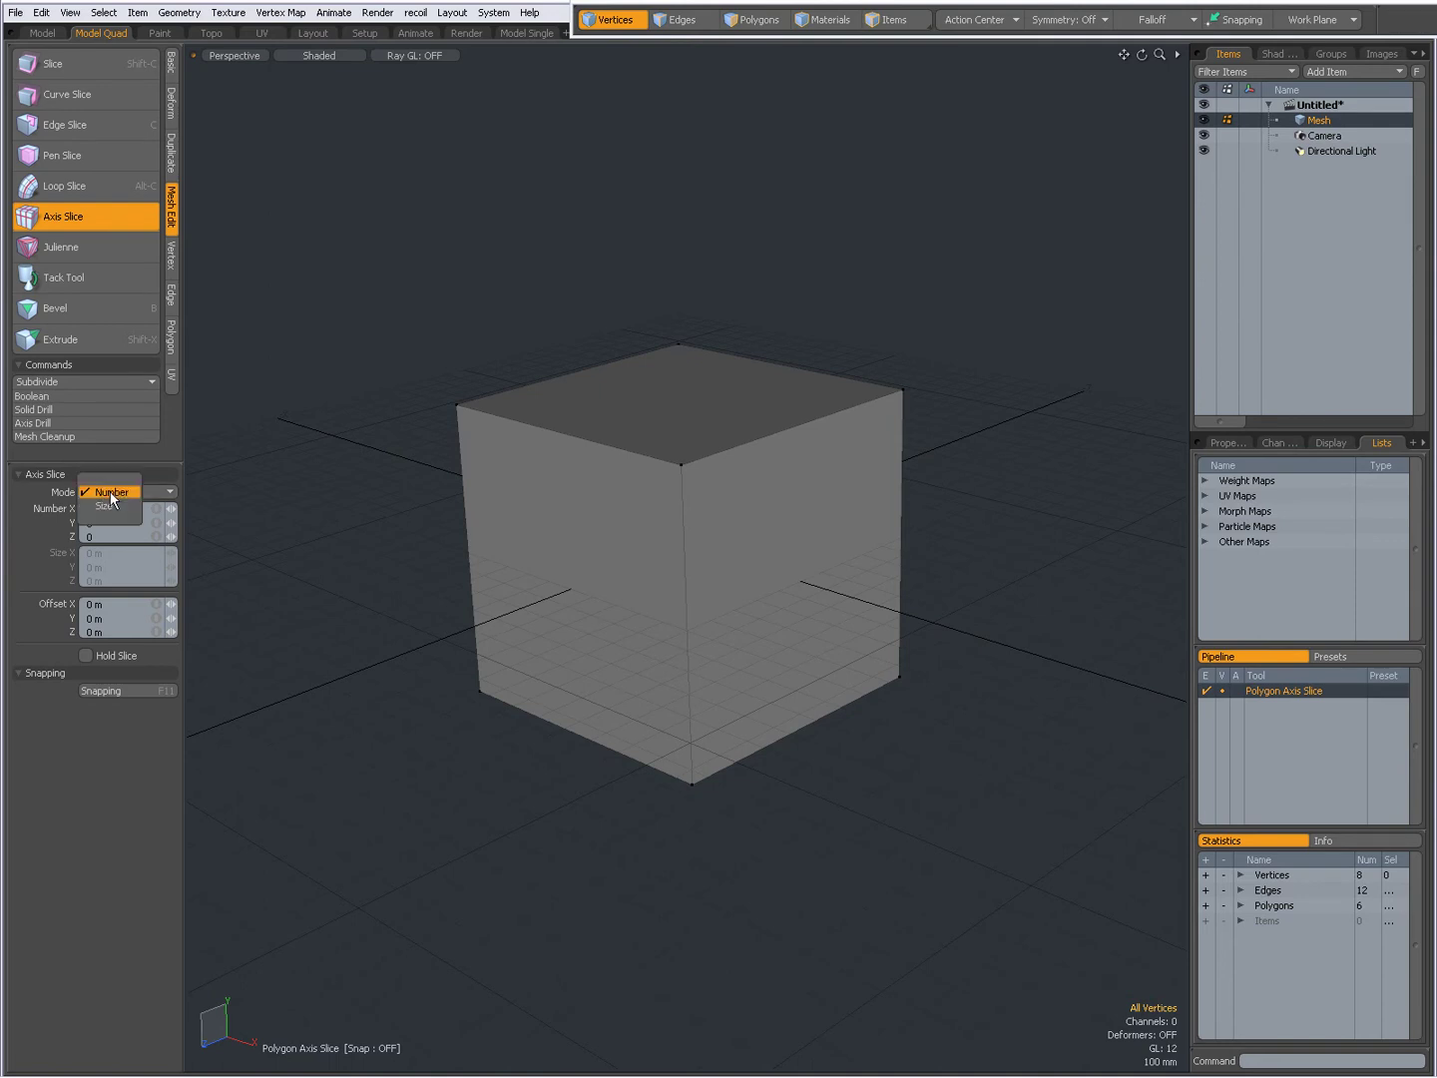
click(110, 505)
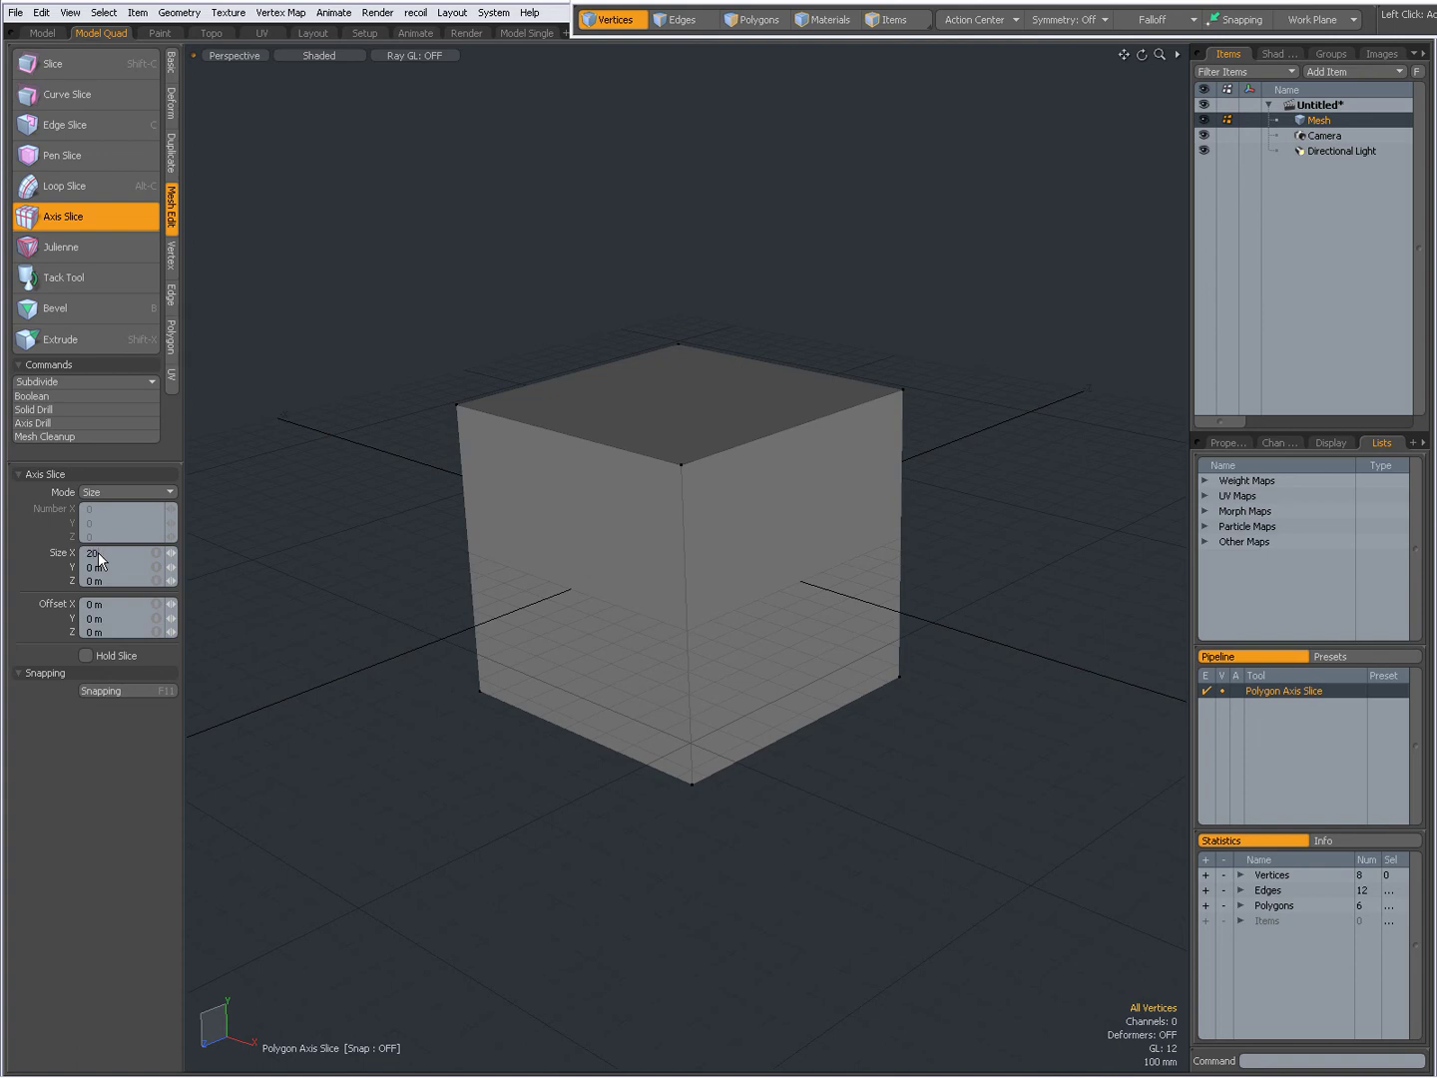
Set Size X to 20 mm, cutting the cube into 20 mm strips along X
text(20 mm)
key(Return)
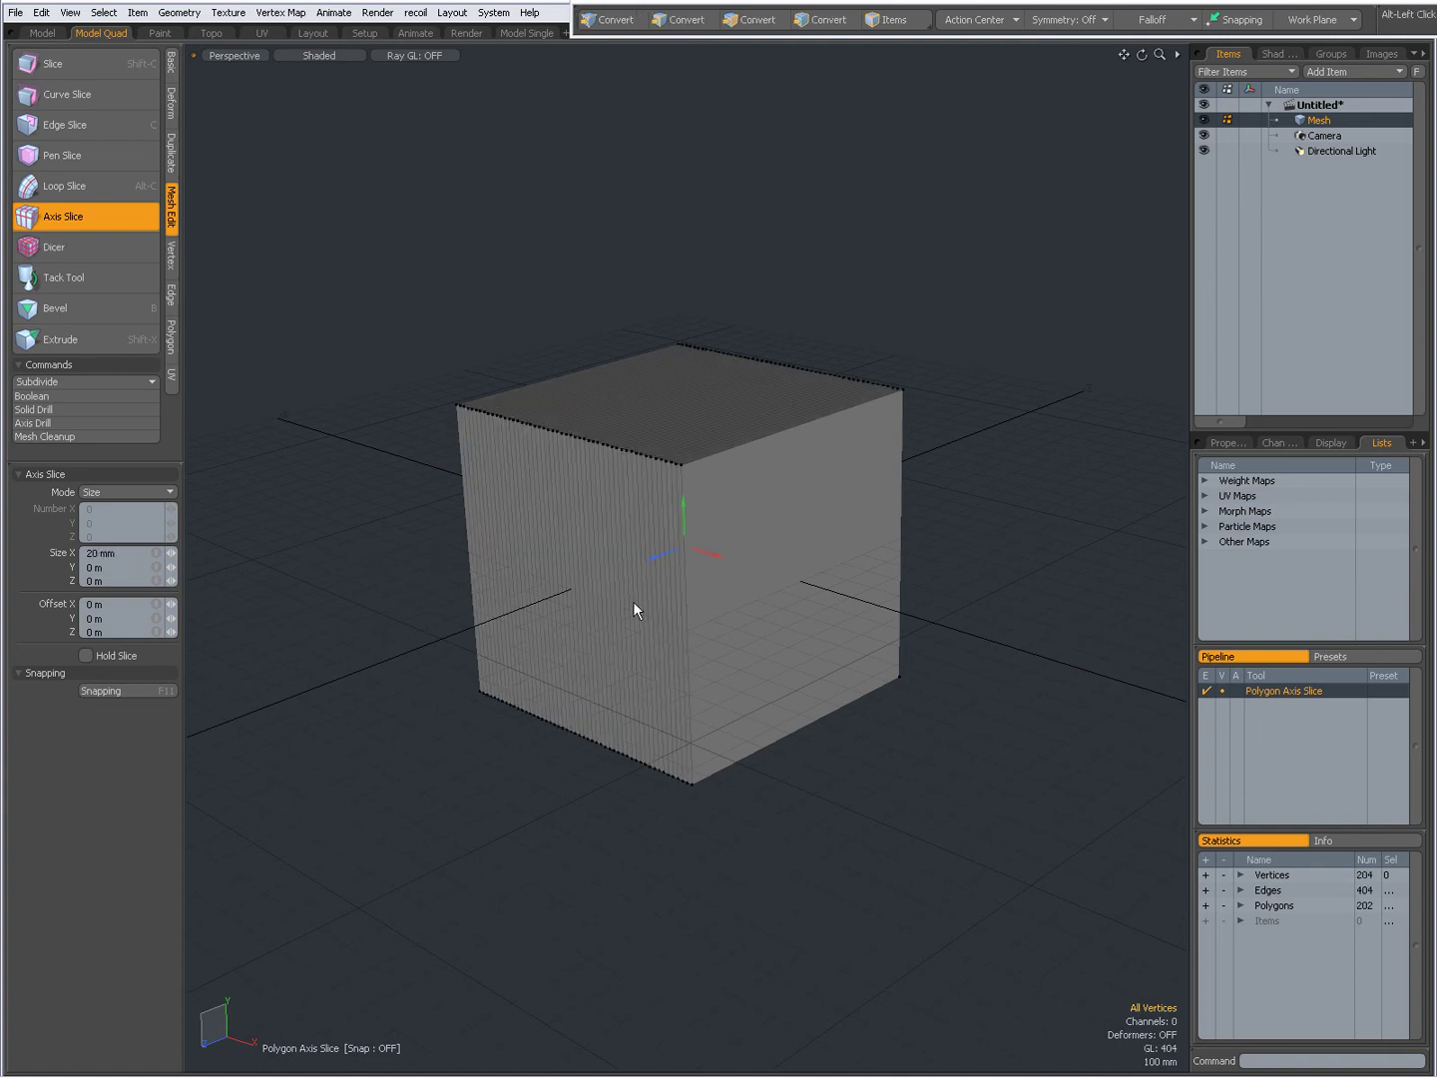
scroll(765, 555, up, 5)
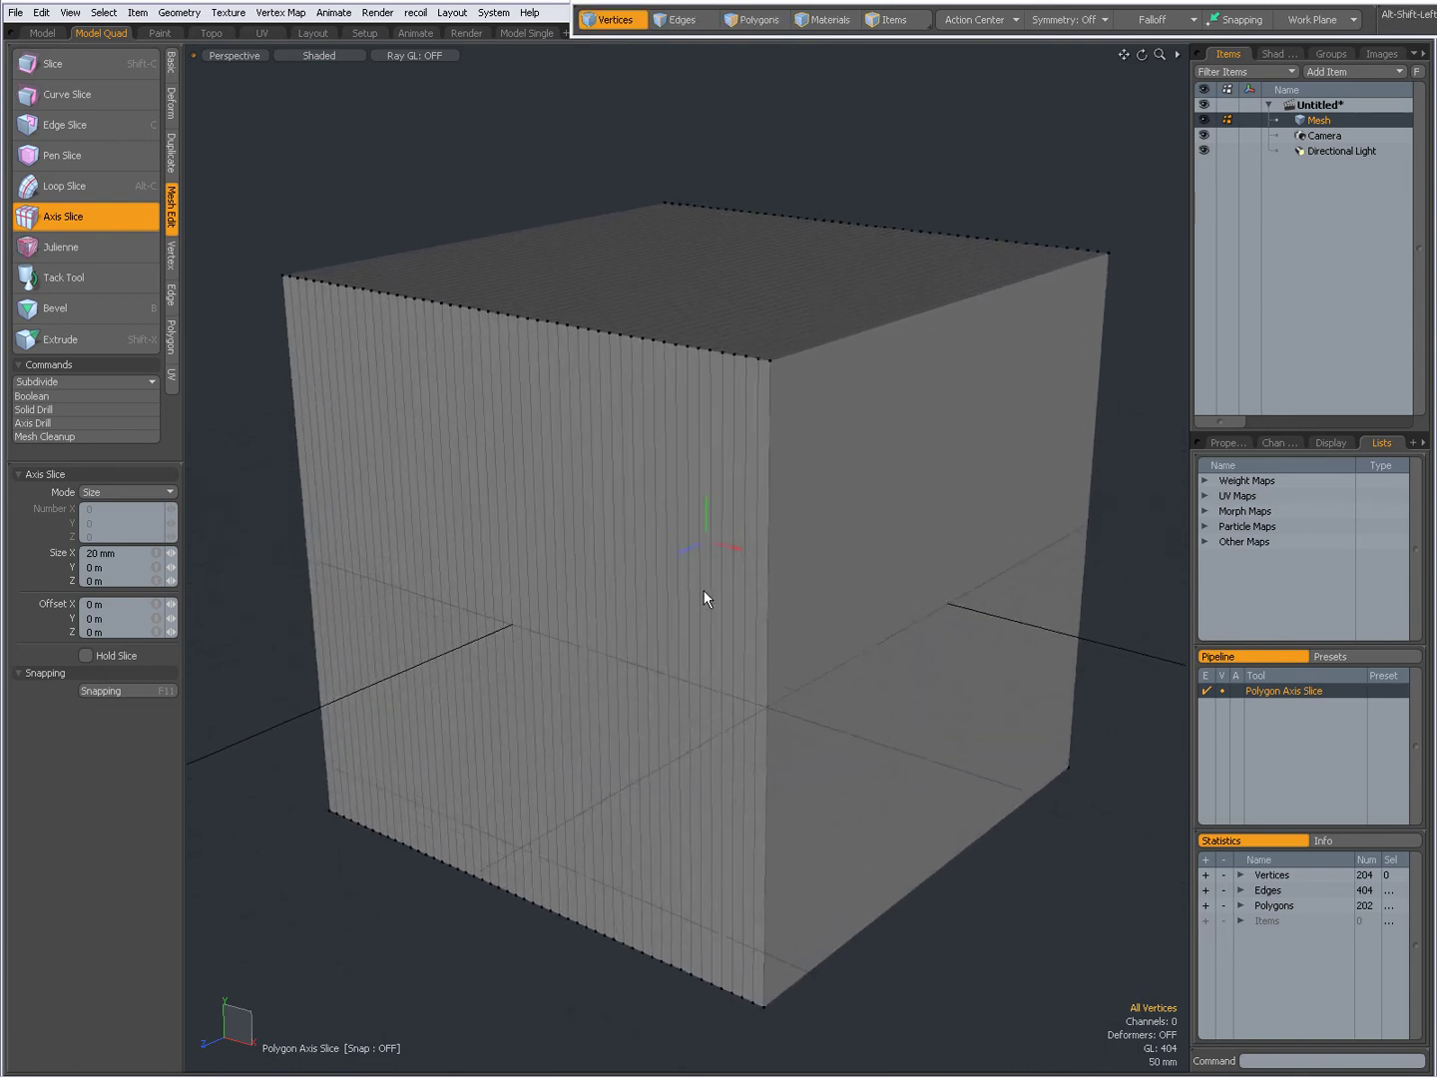
alt+drag(705, 590, 732, 570)
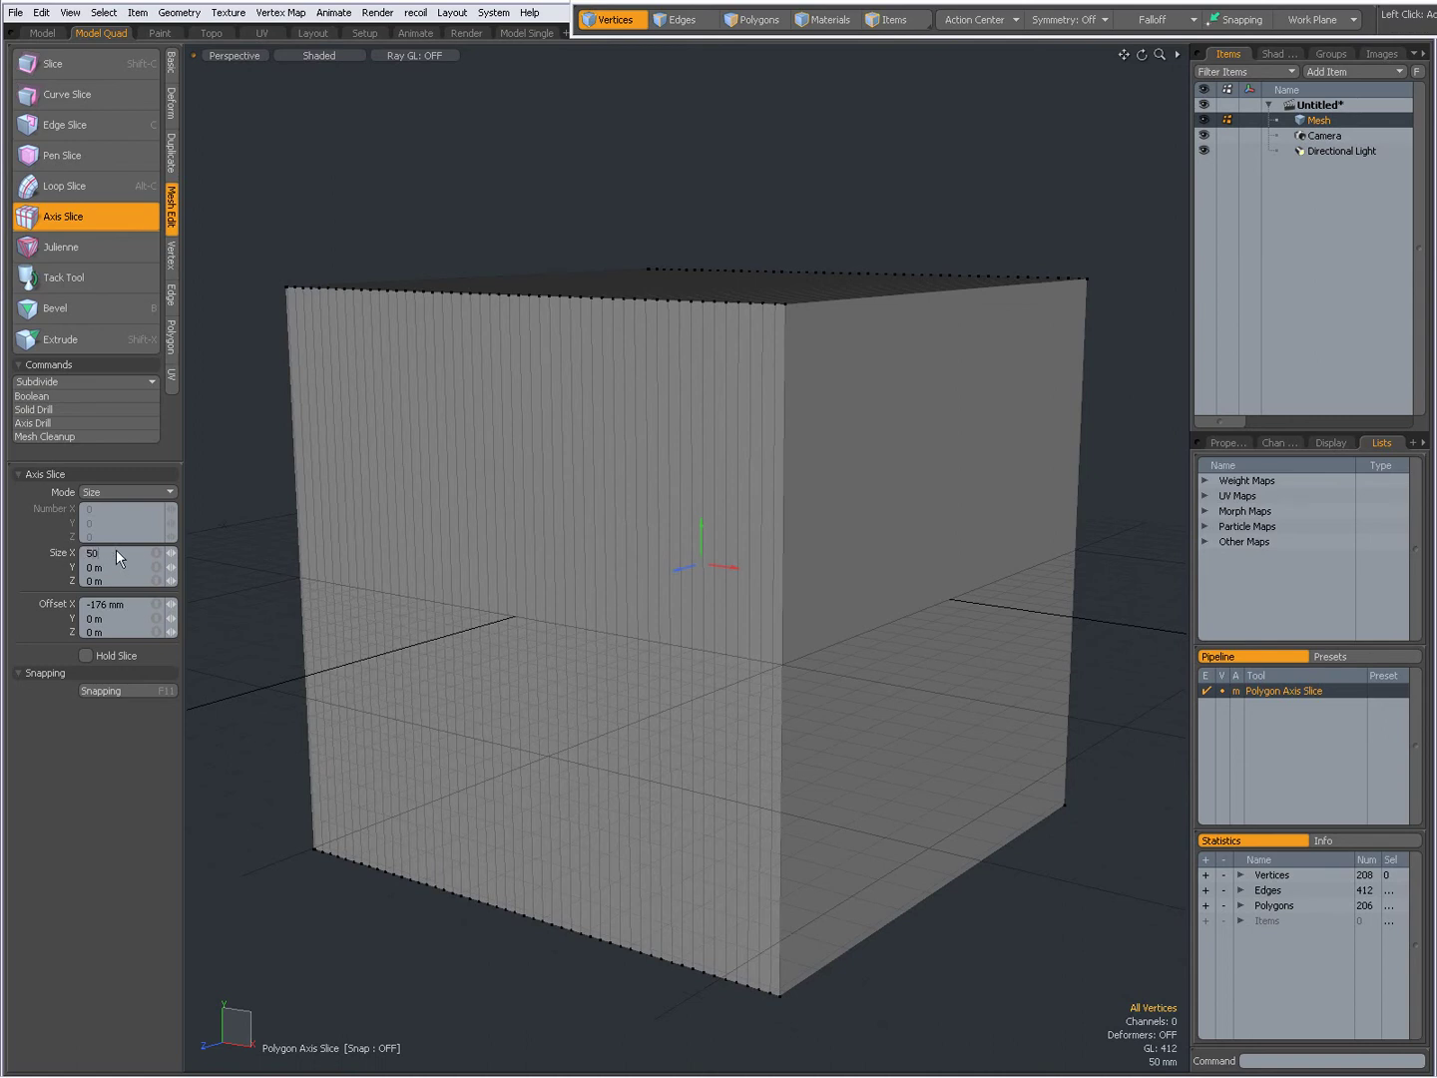
Apply 50 mm for Size X, shift the X offset, and set Size Y to 50 mm
key(Return)
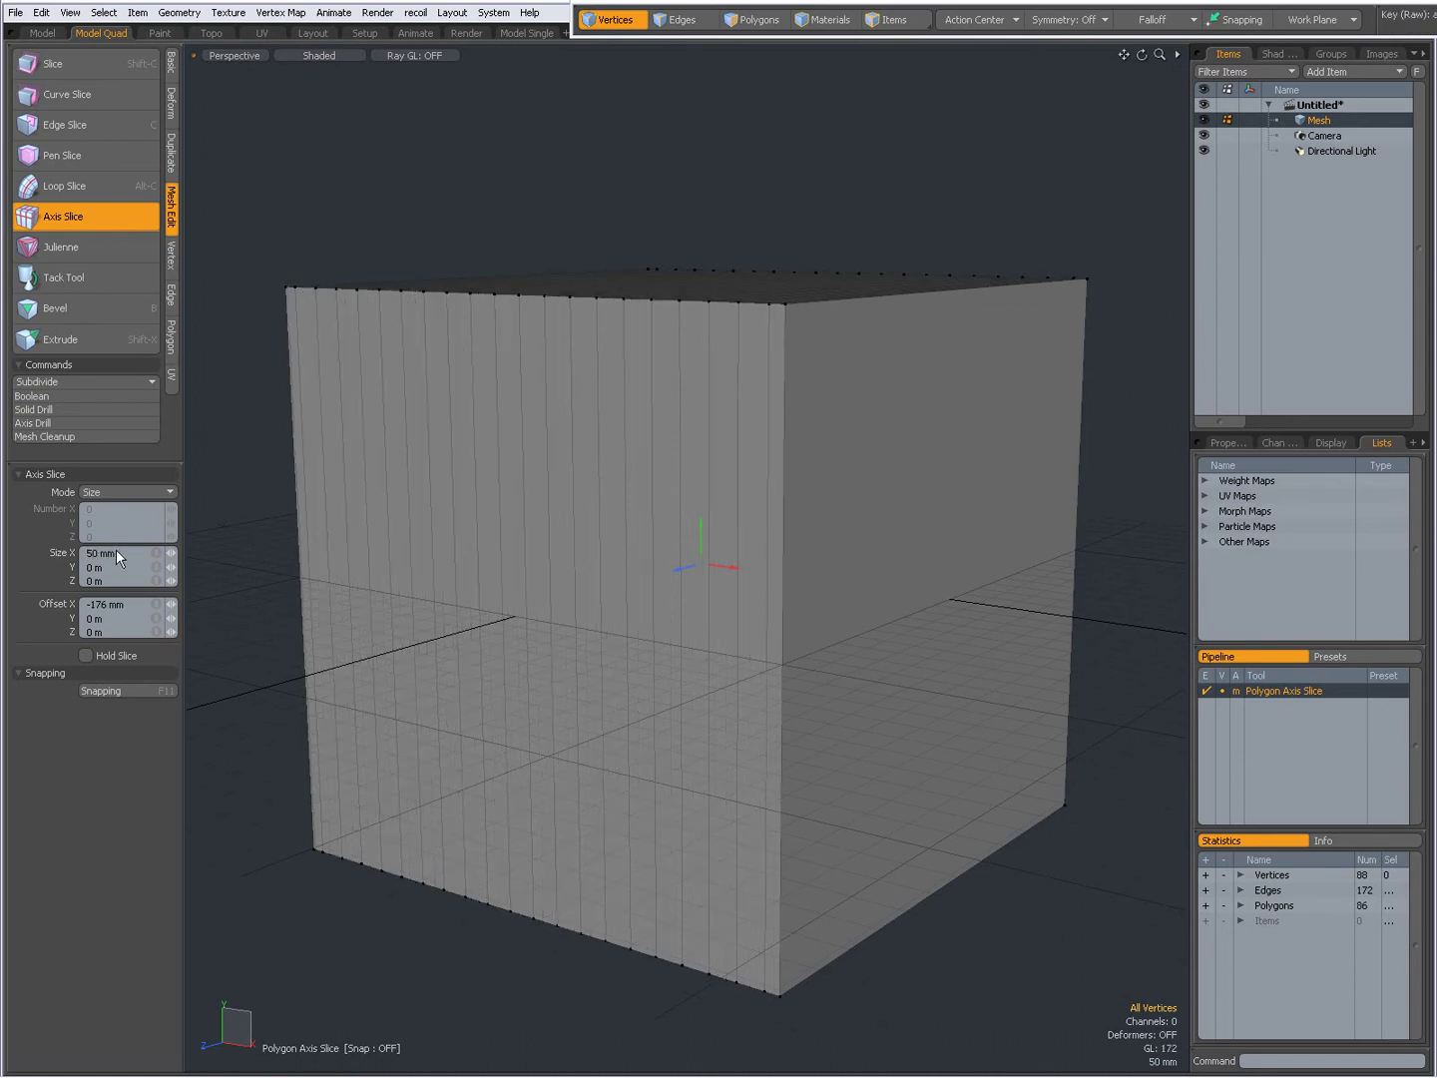
drag(734, 571, 735, 570)
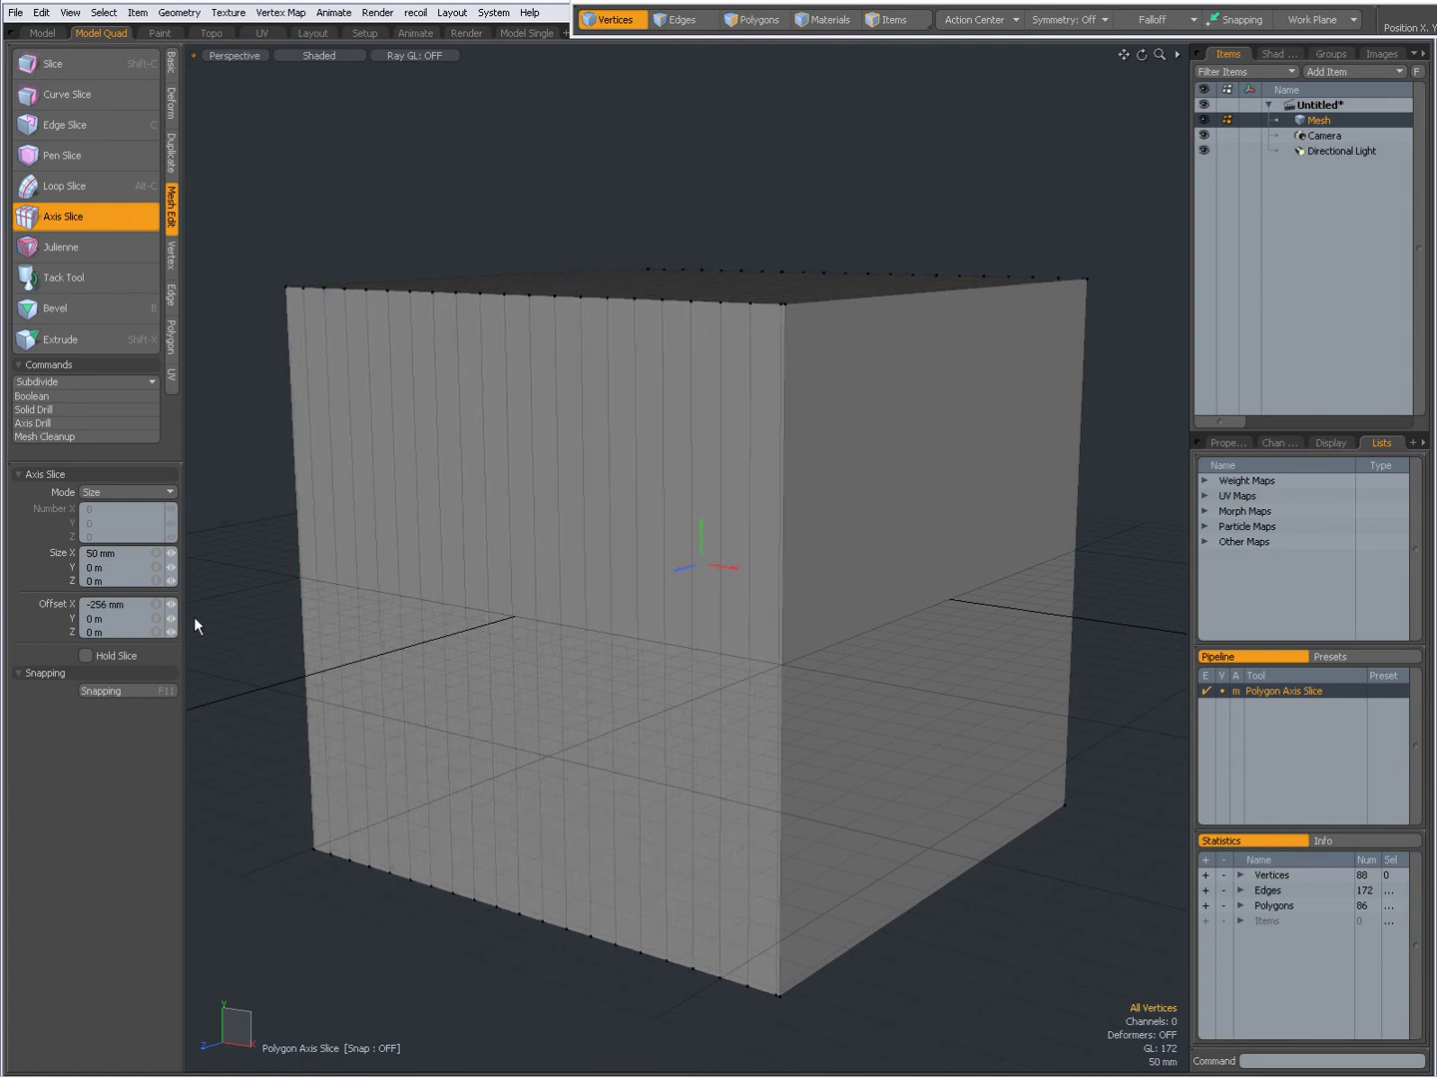
click(103, 568)
text(50mm)
key(Return)
alt+drag(993, 587, 749, 534)
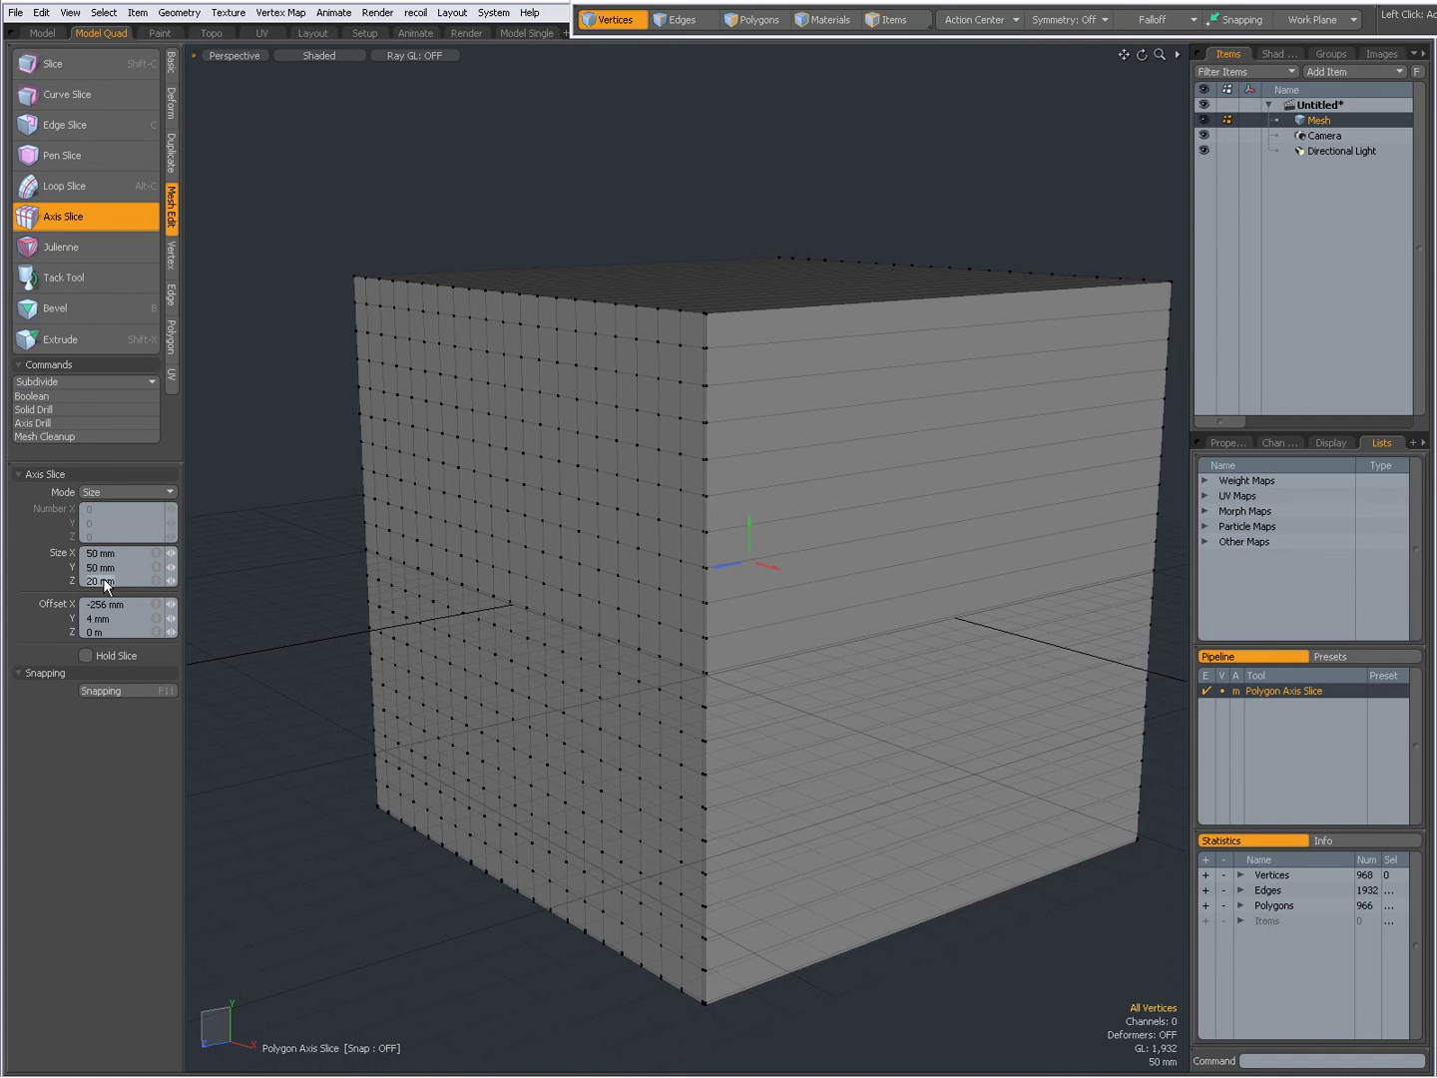
Apply 20 mm slices along Z and move the Z offset to -50 mm
key(Return)
alt+drag(778, 580, 764, 639)
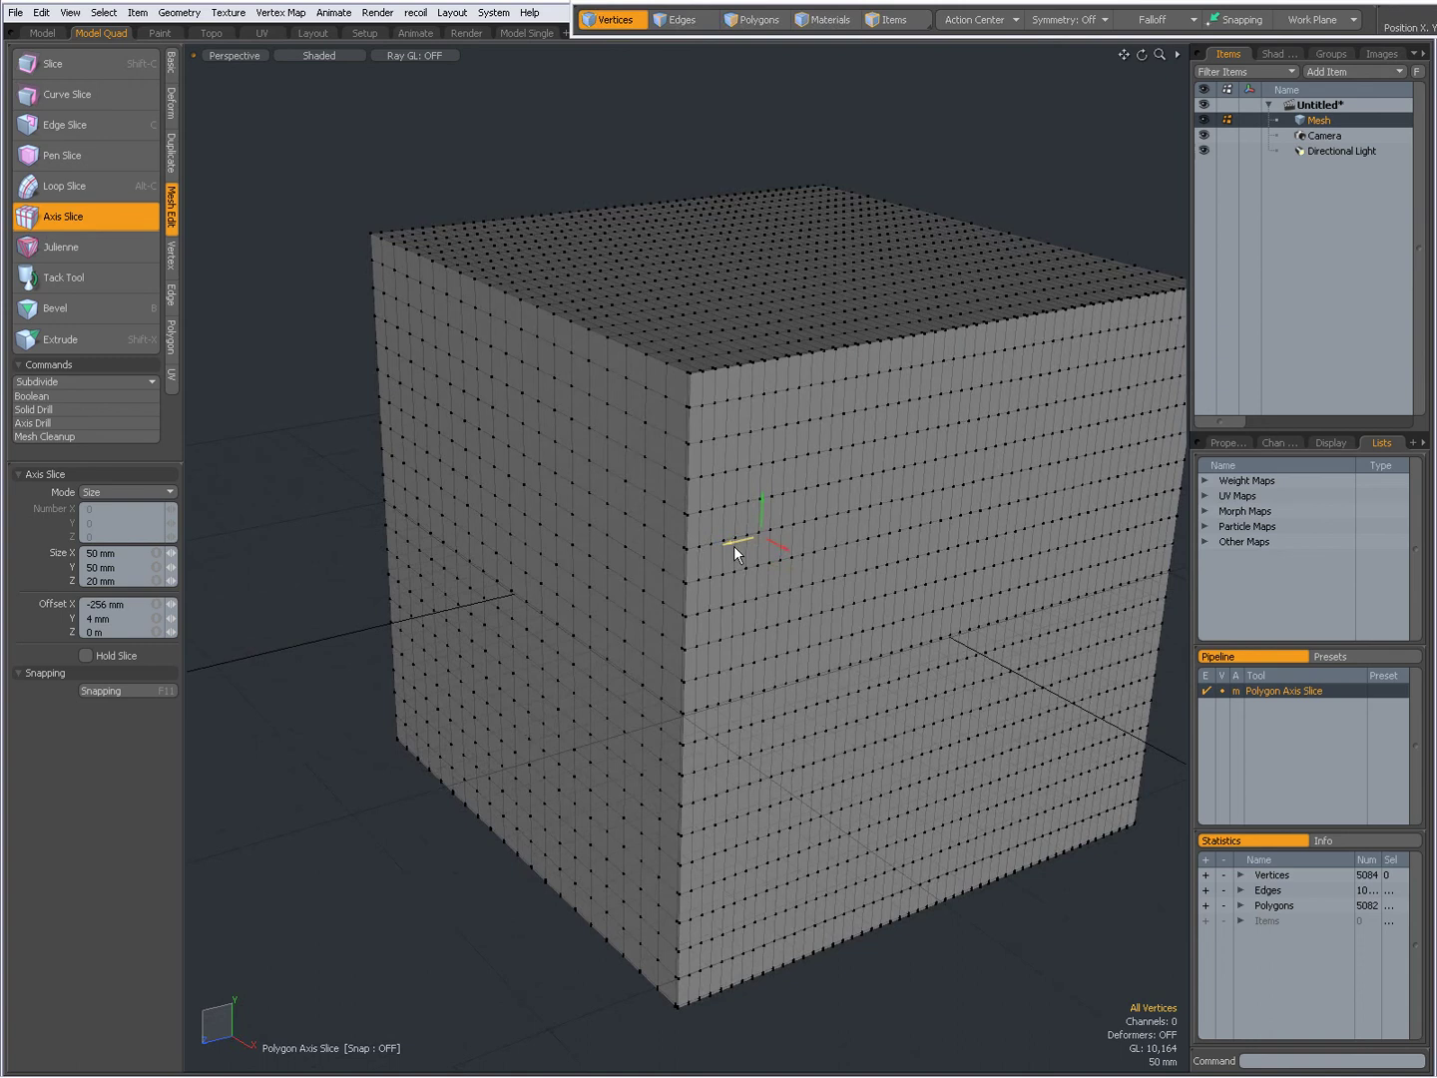
click(727, 509)
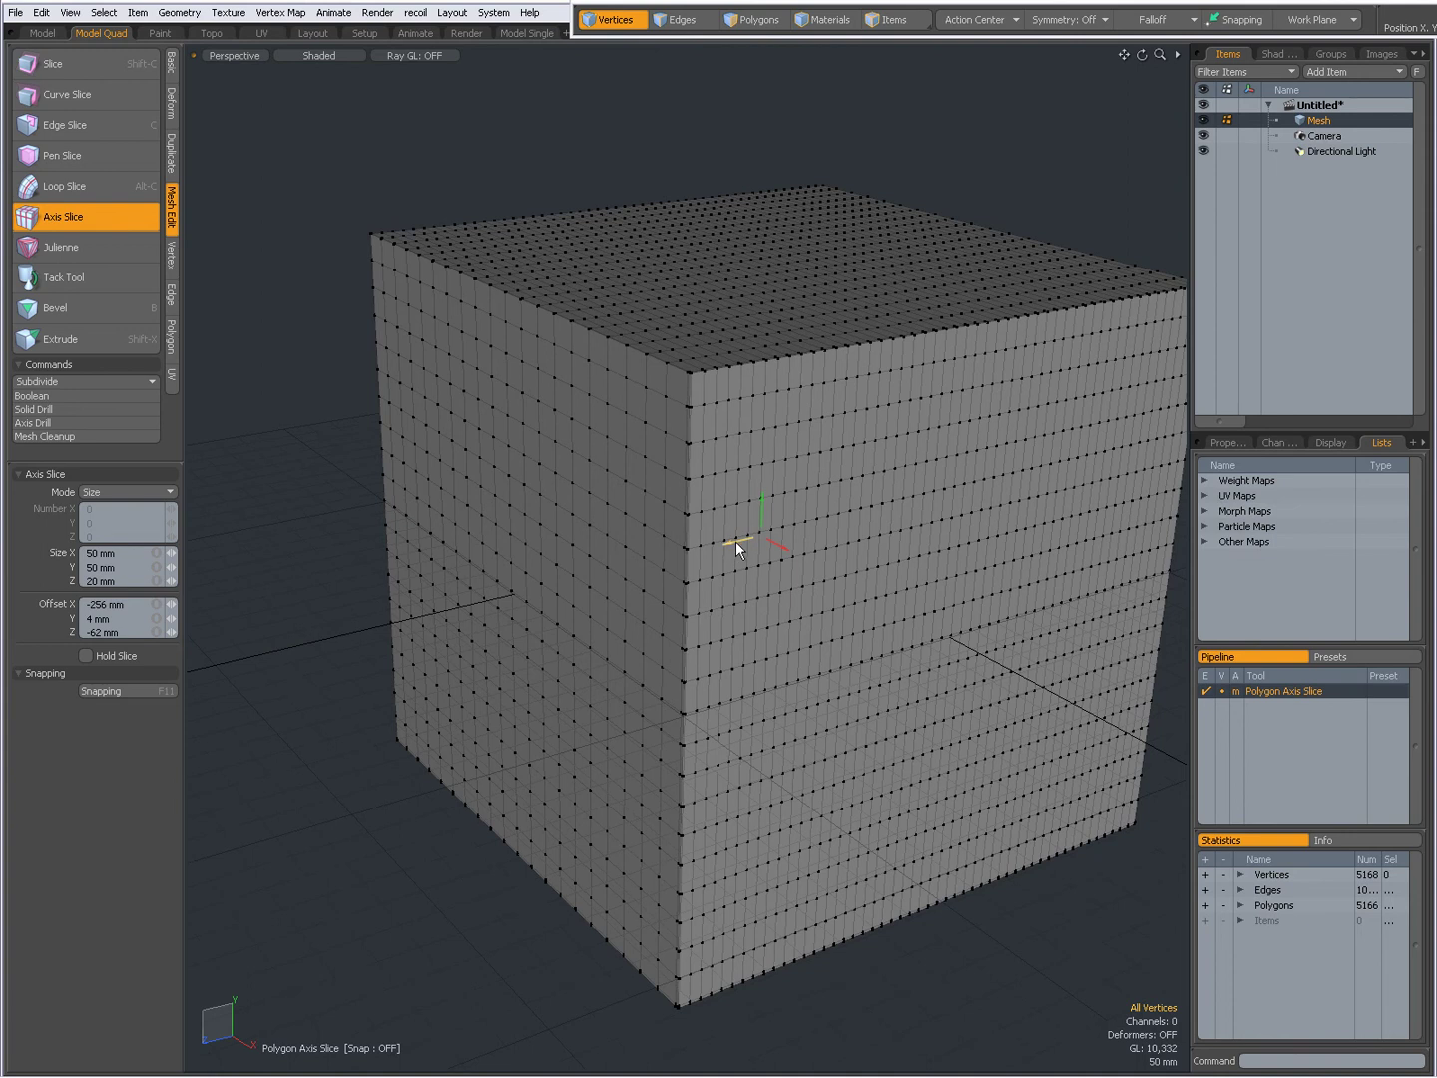
drag(735, 541, 702, 534)
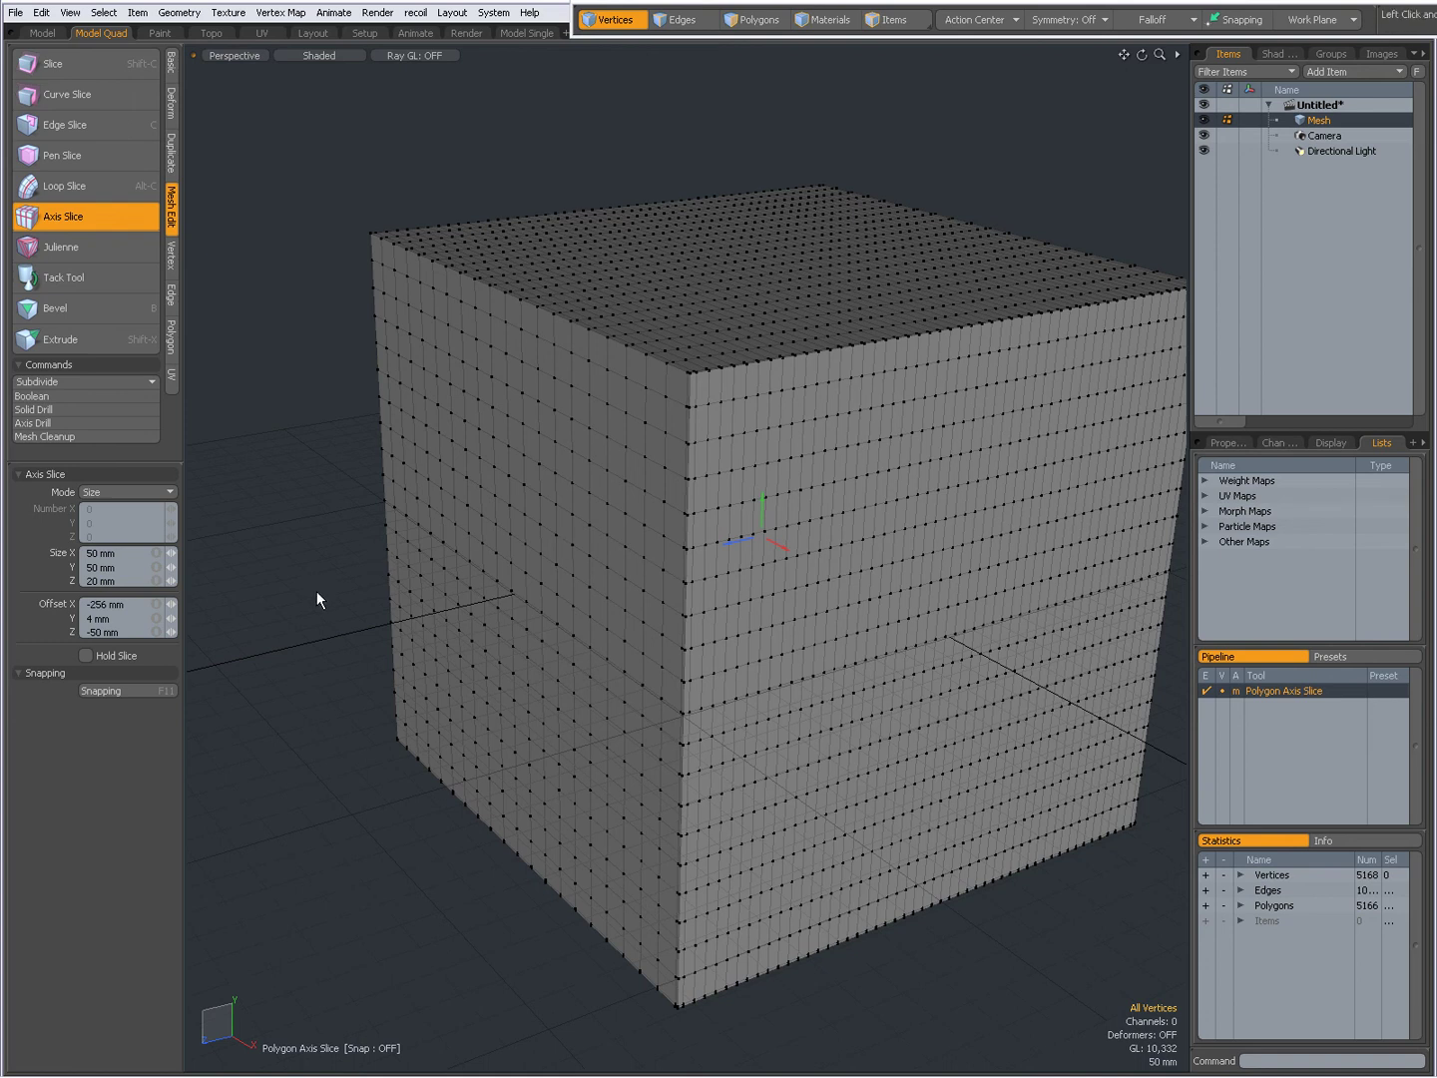
Turn on Hold Slice, switch Mode to count, and nudge the Z offset
click(85, 655)
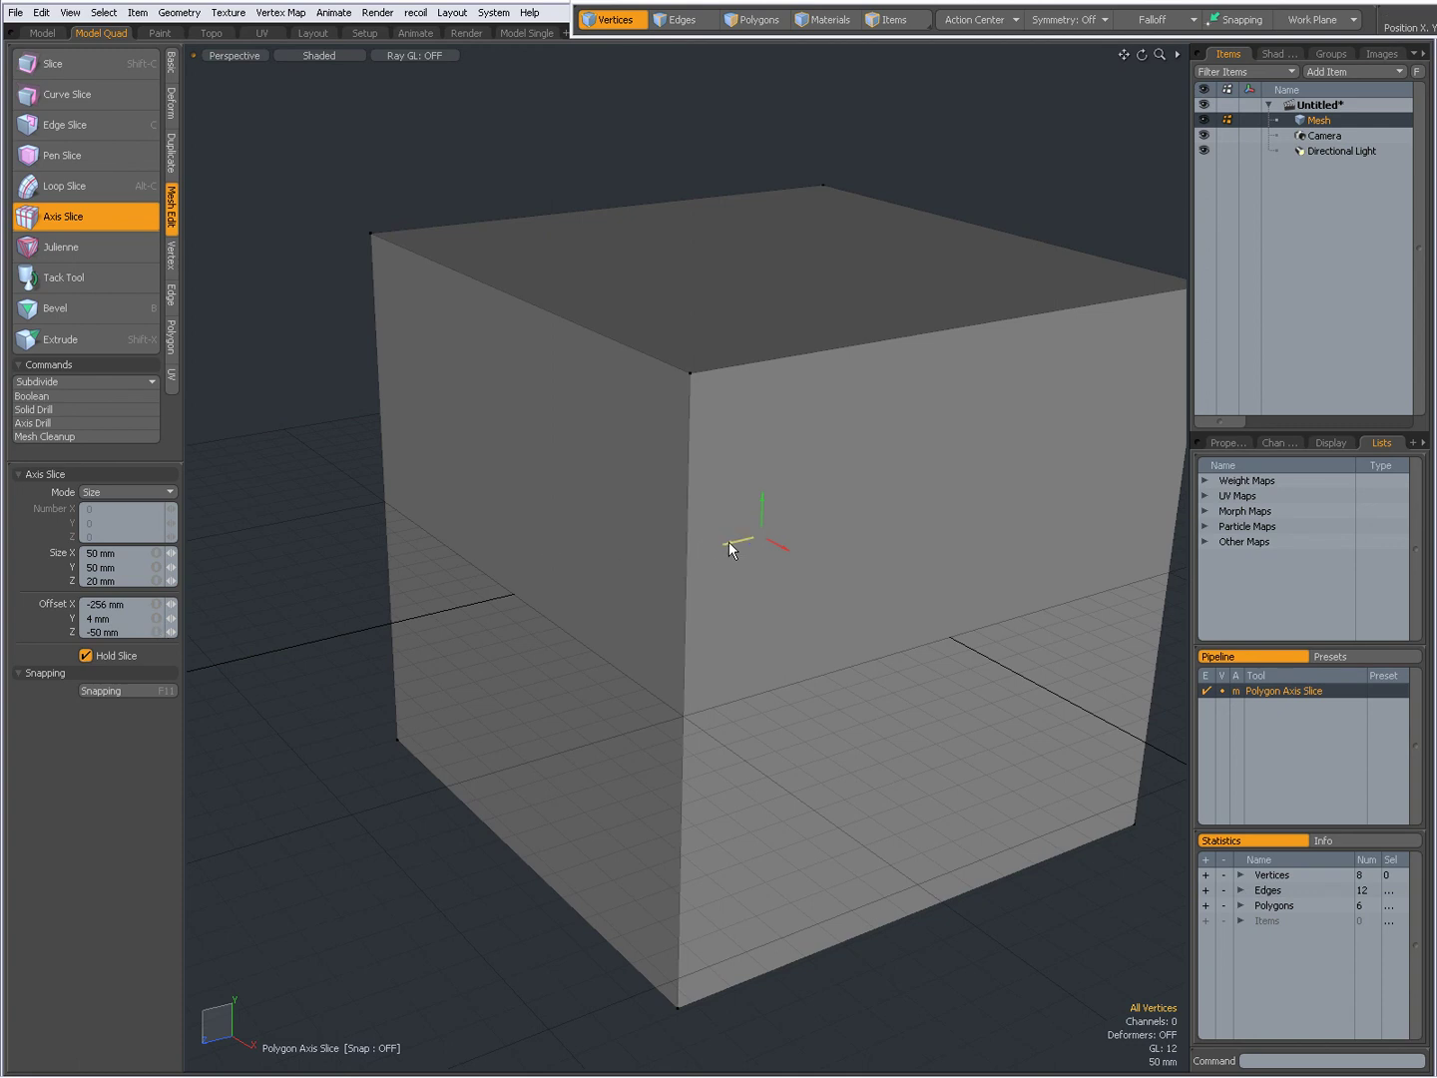
drag(730, 541, 724, 541)
click(107, 491)
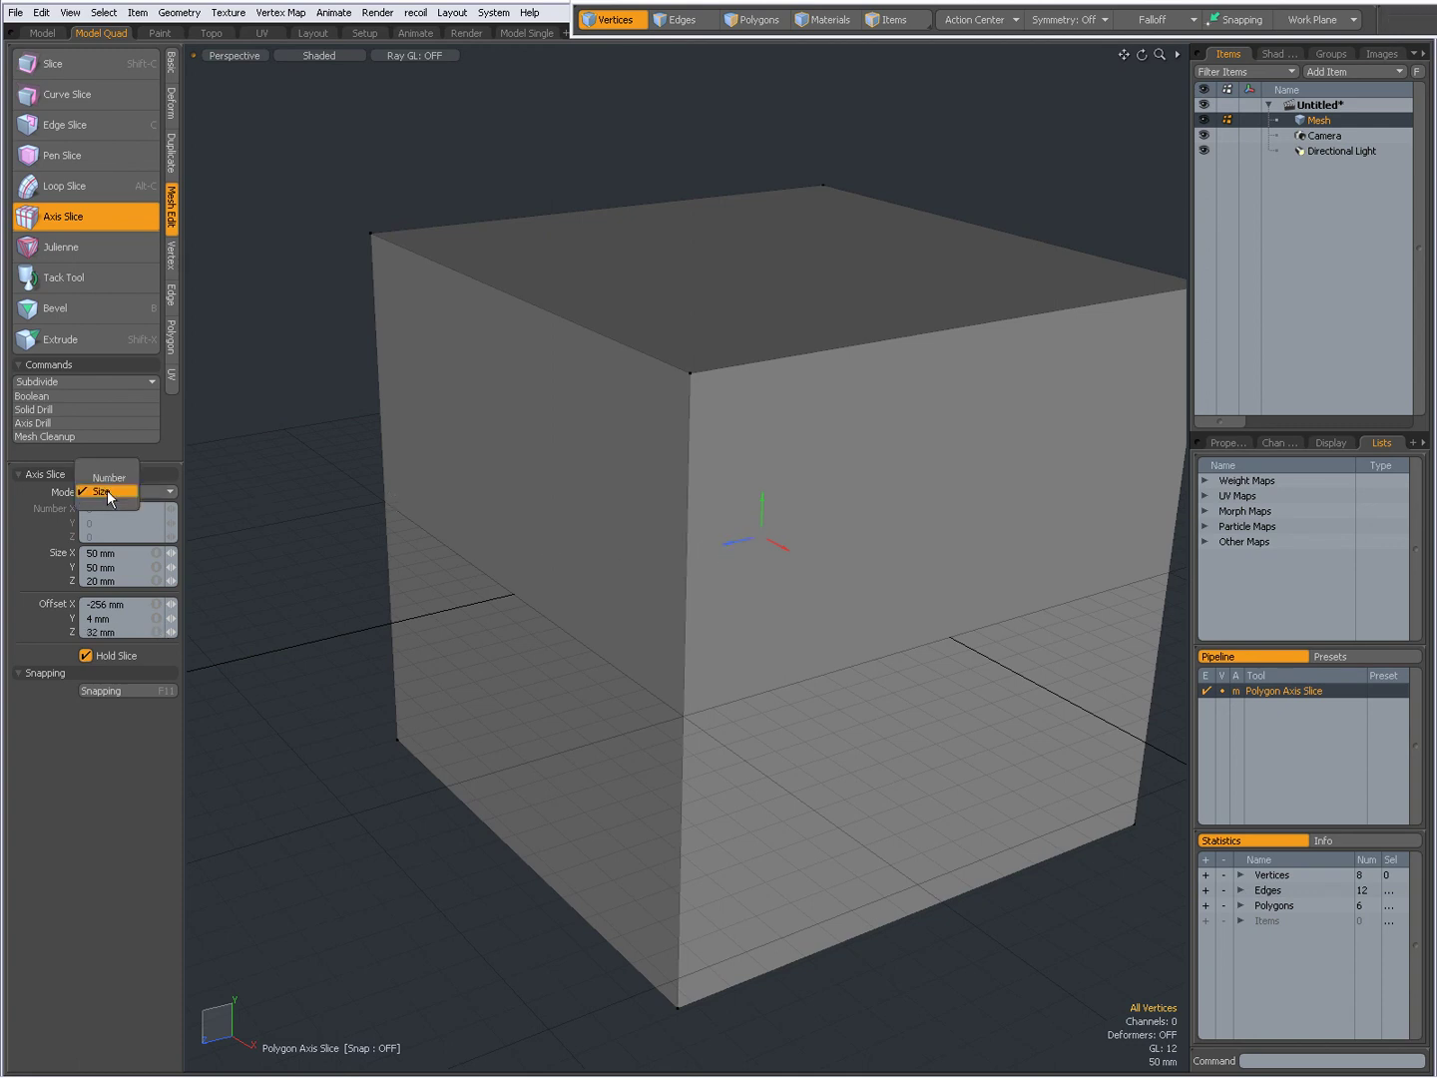
click(112, 479)
drag(733, 543, 733, 552)
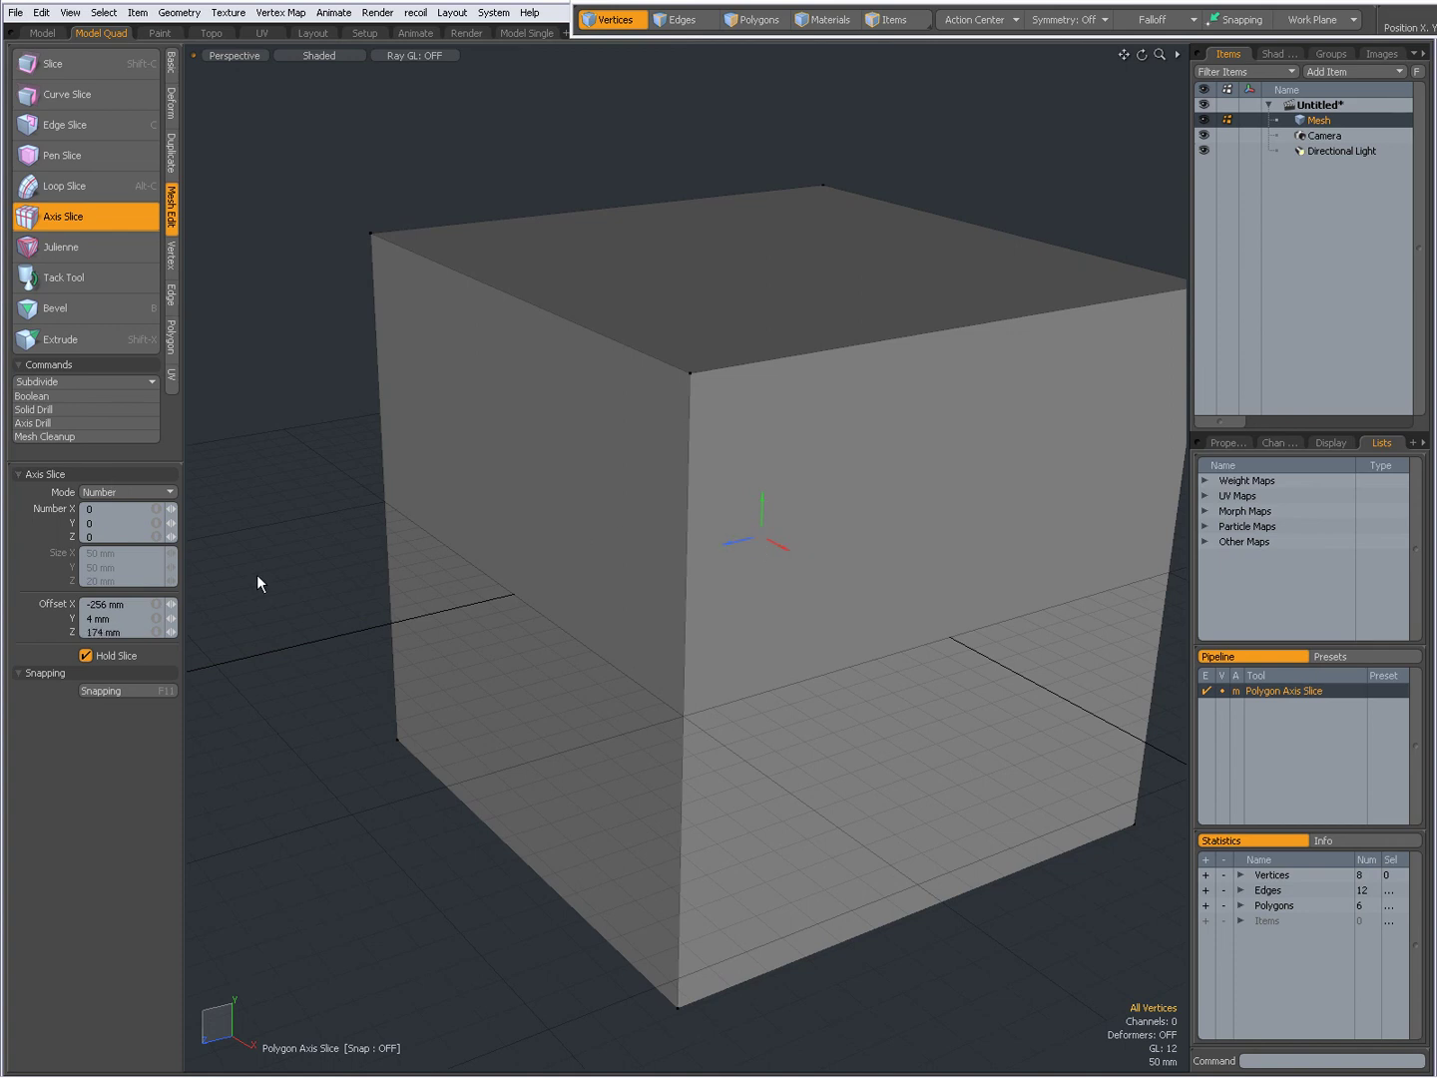
Release Hold Slice, set Mode back to Size for the dense grid, and switch to CamStudio
click(86, 657)
click(106, 491)
click(101, 501)
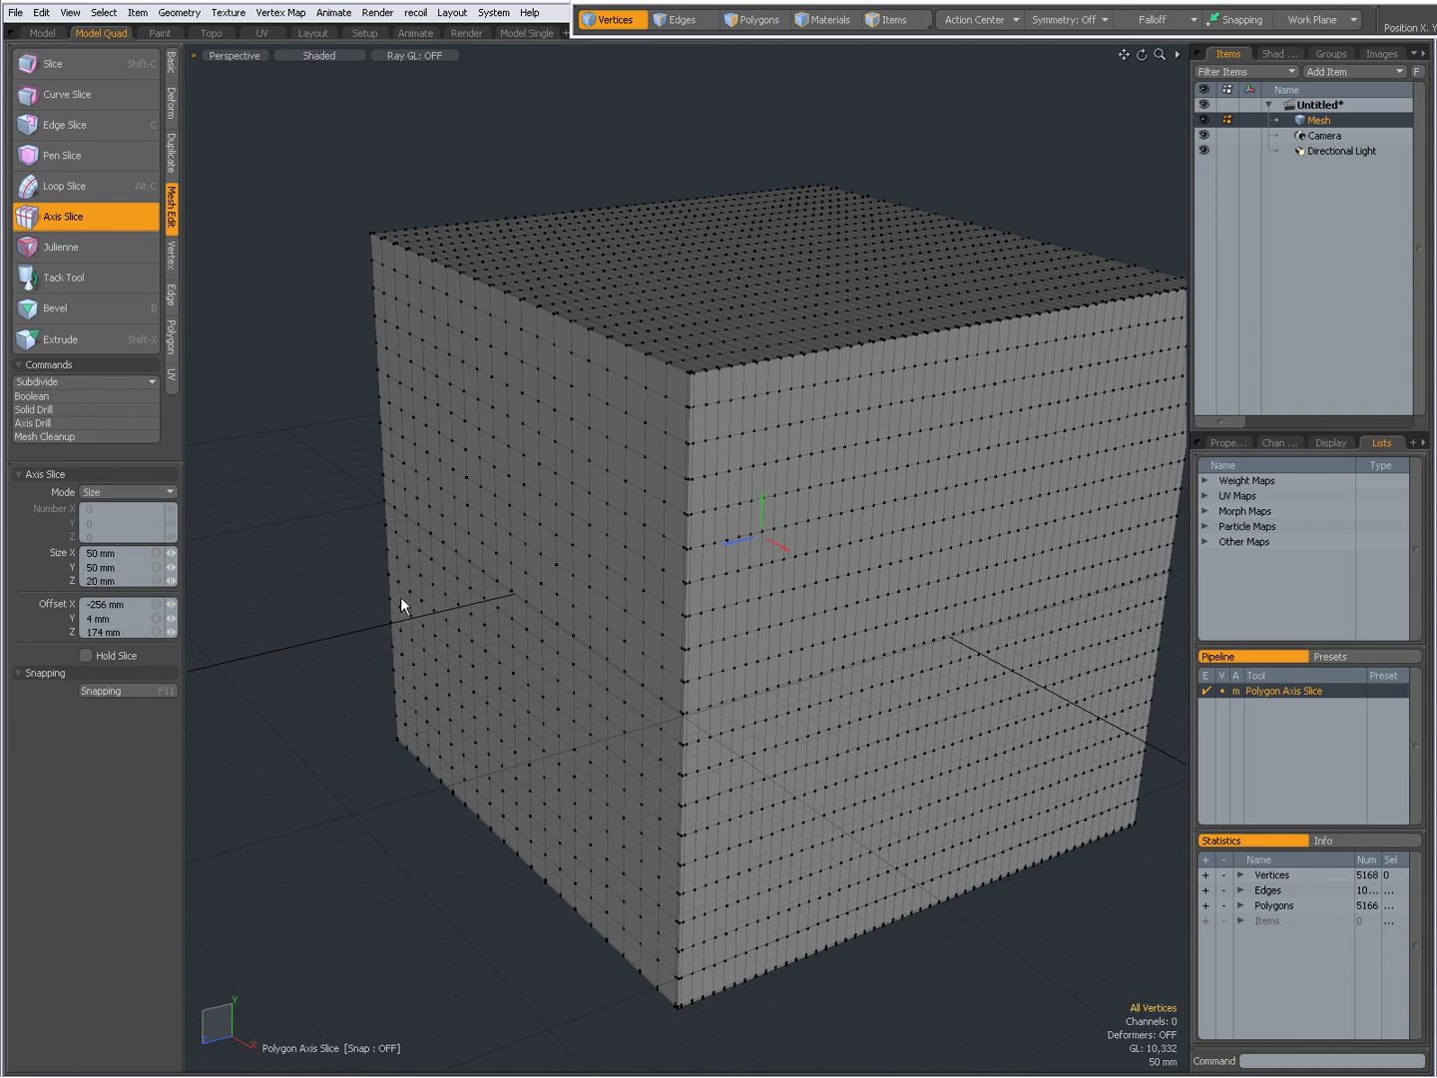
key(alt+Tab)
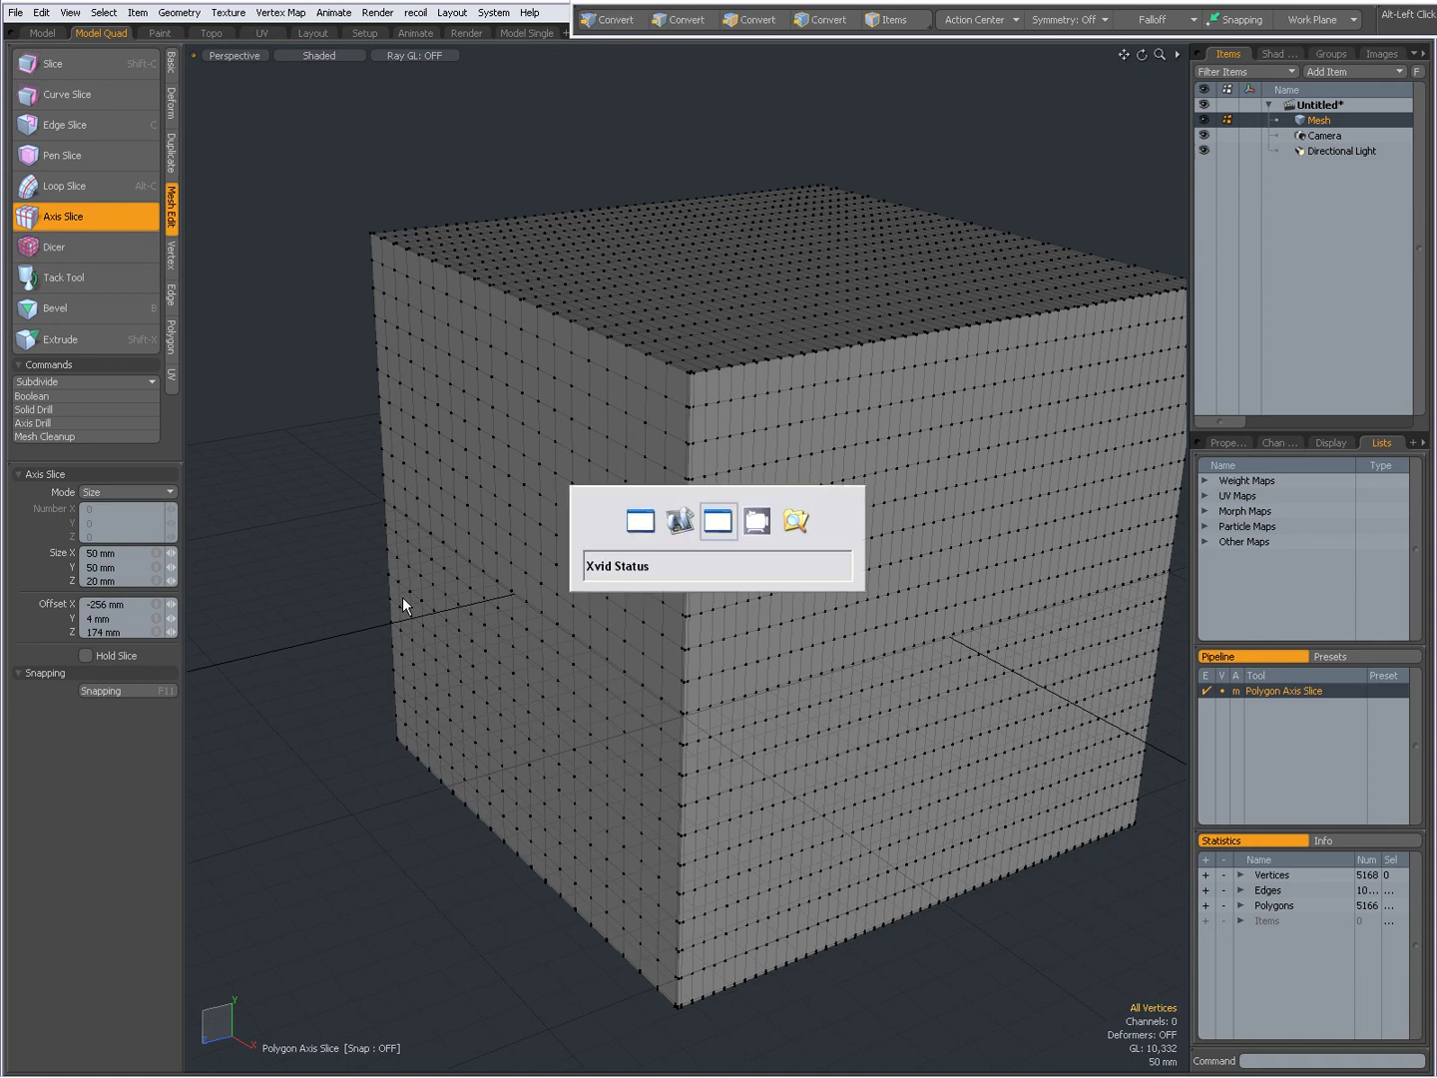
key(alt+Tab)
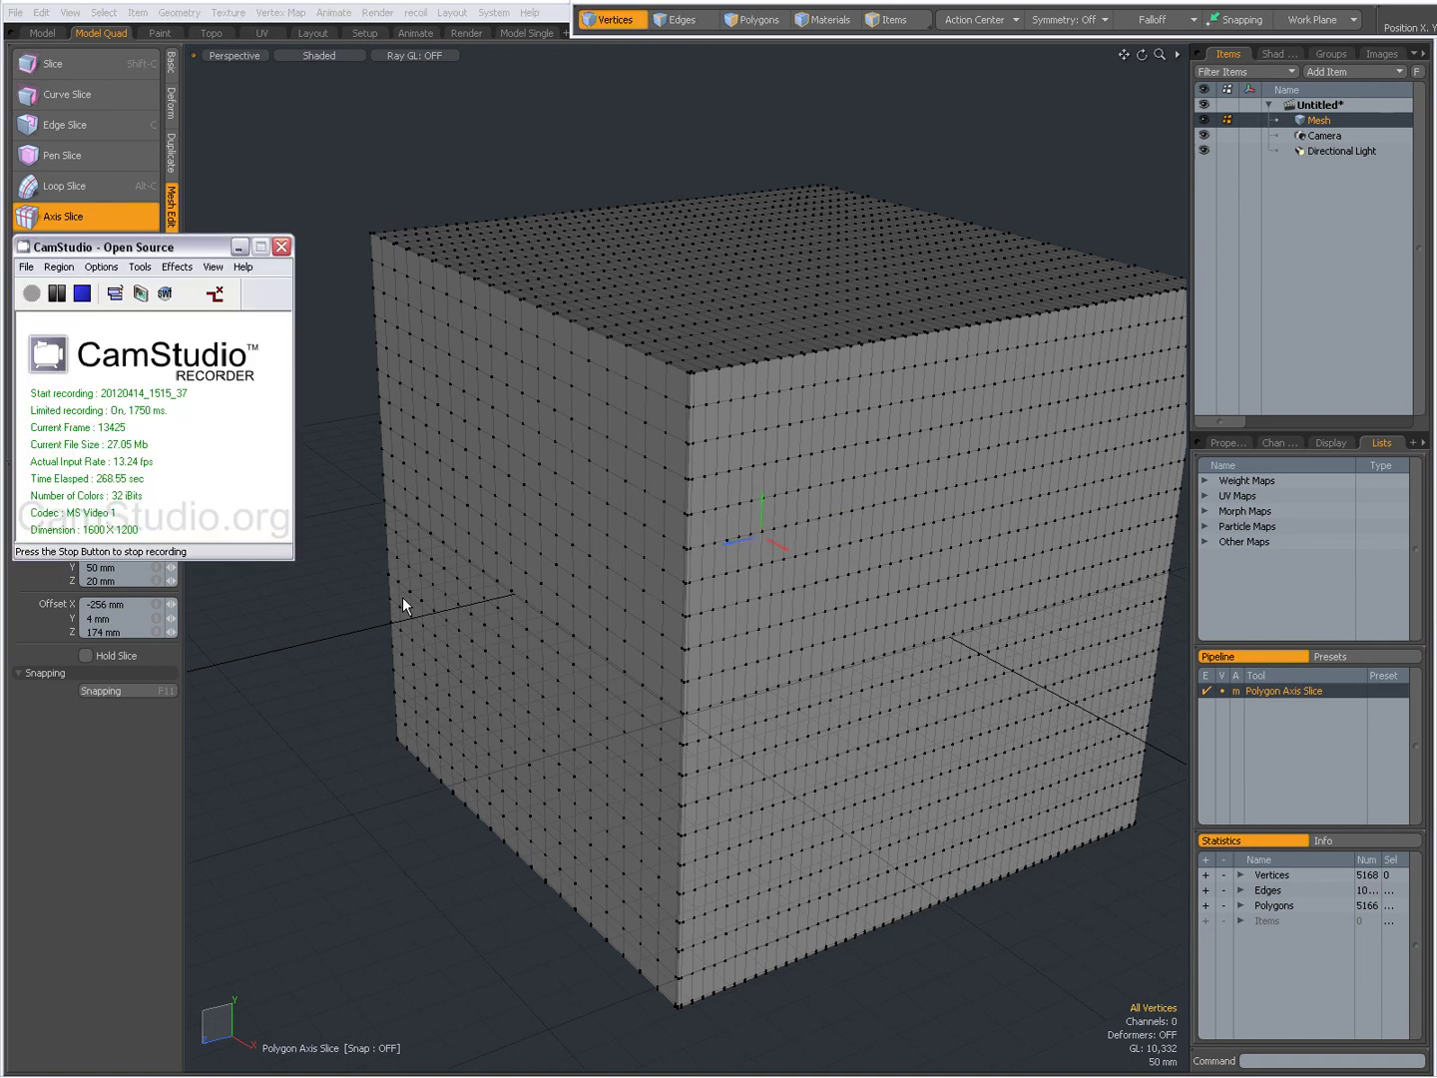